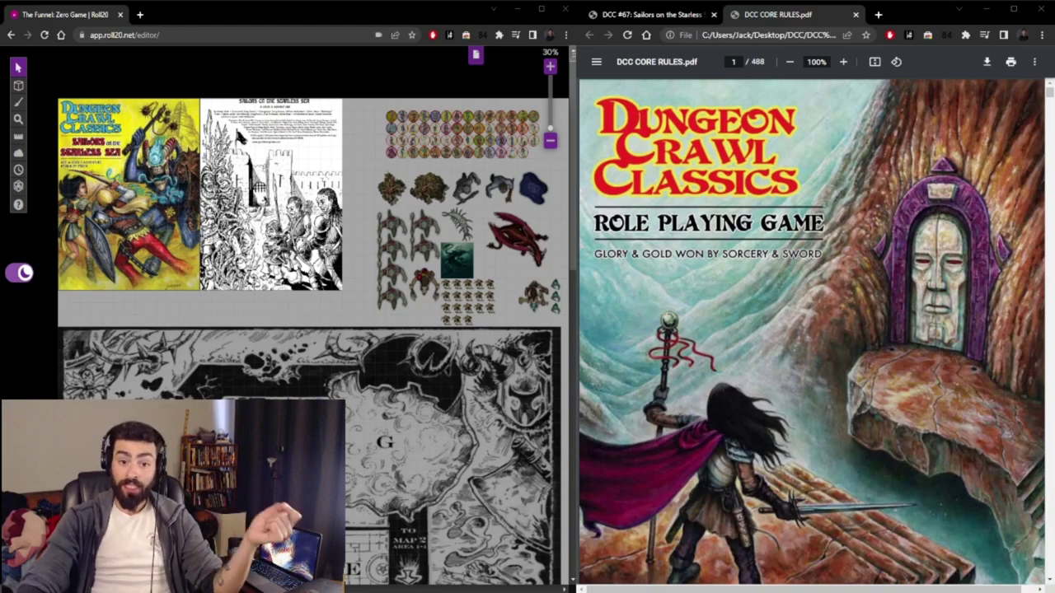
Look through the opening artwork of the core rules and the Funky Dice and The Dice Chain sections.
scroll(812, 329, down, 15)
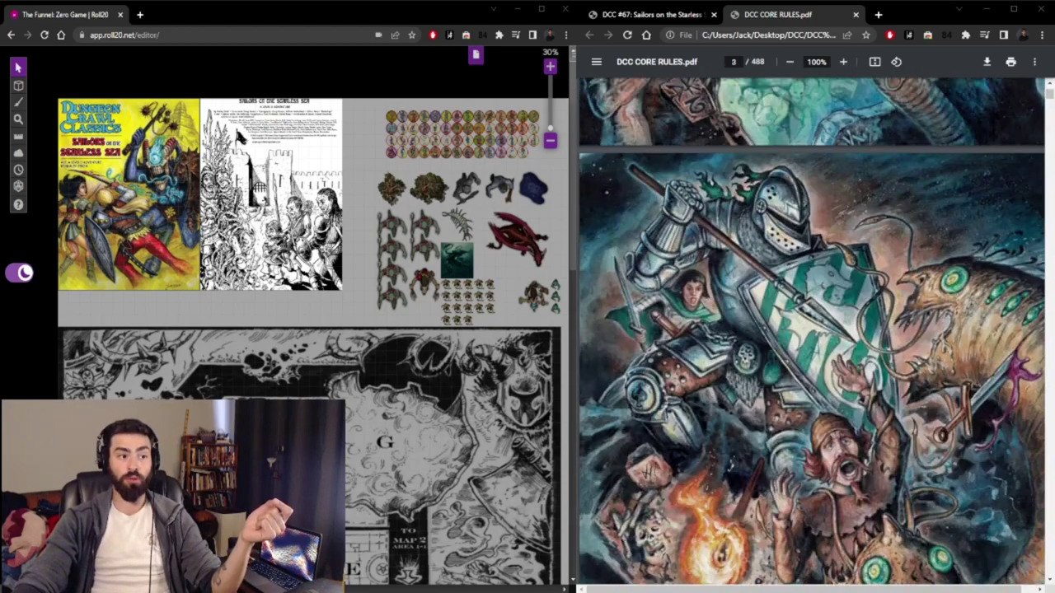
scroll(812, 330, up, 15)
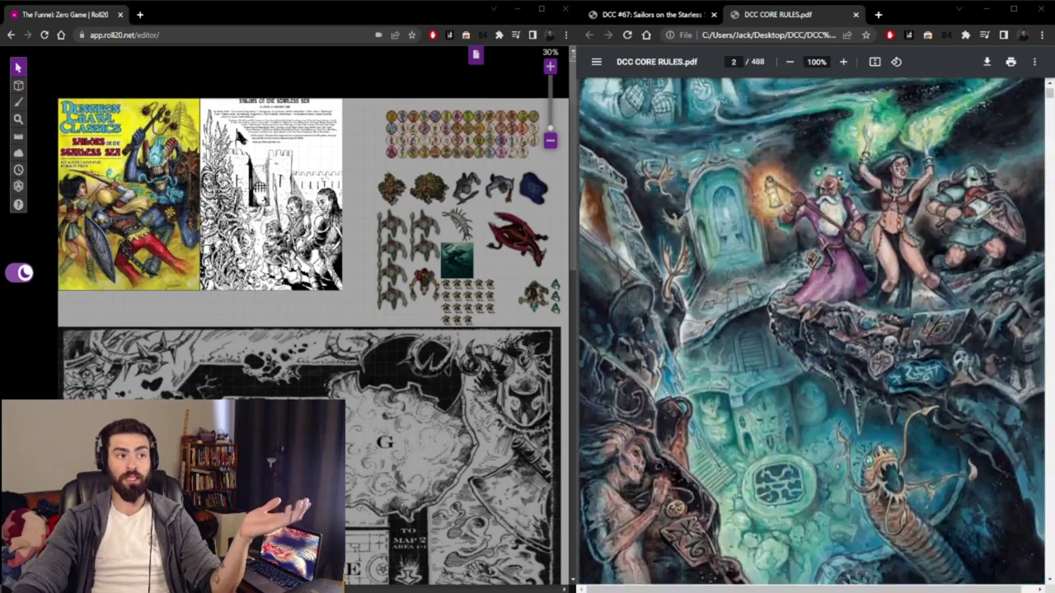
scroll(812, 330, down, 20)
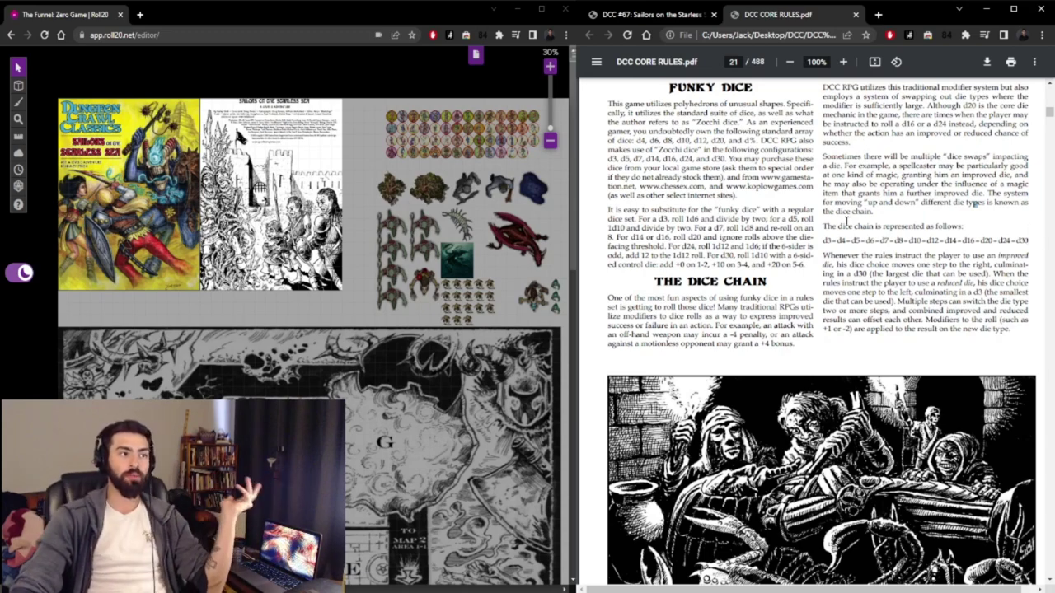
scroll(858, 257, up, 15)
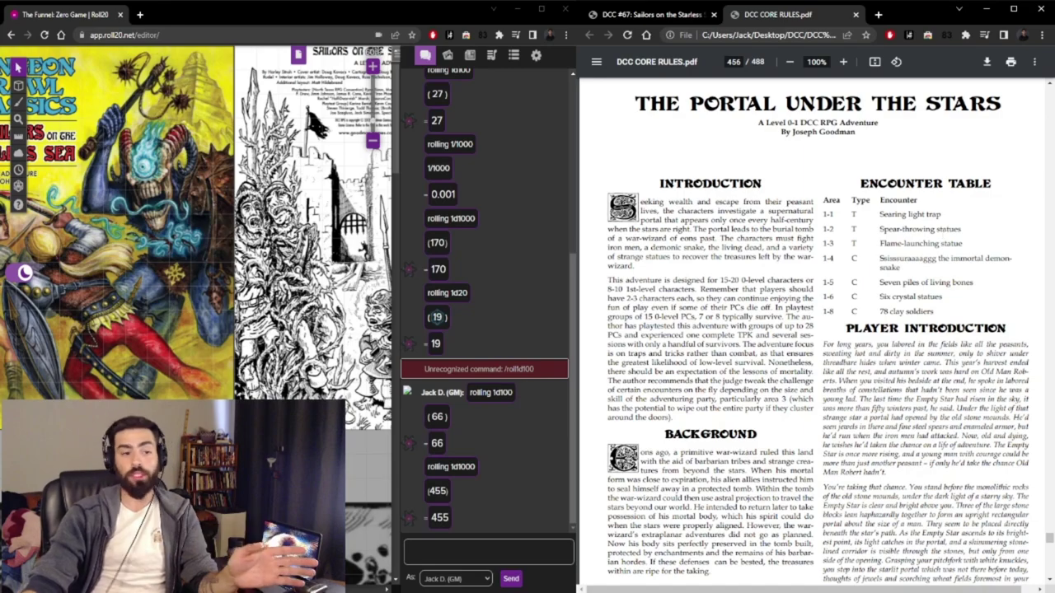
Skim The Portal Under the Stars and The Infernal Crucible of Sezrekan the Mad, and return to the rulebook's cover.
scroll(1050, 579, down, 2)
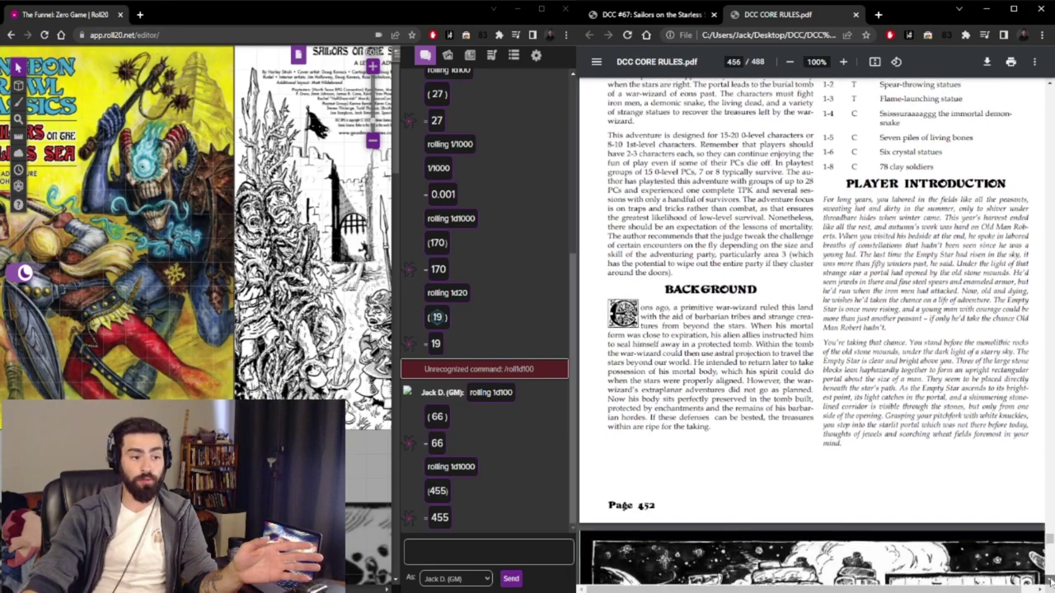
scroll(907, 498, down, 20)
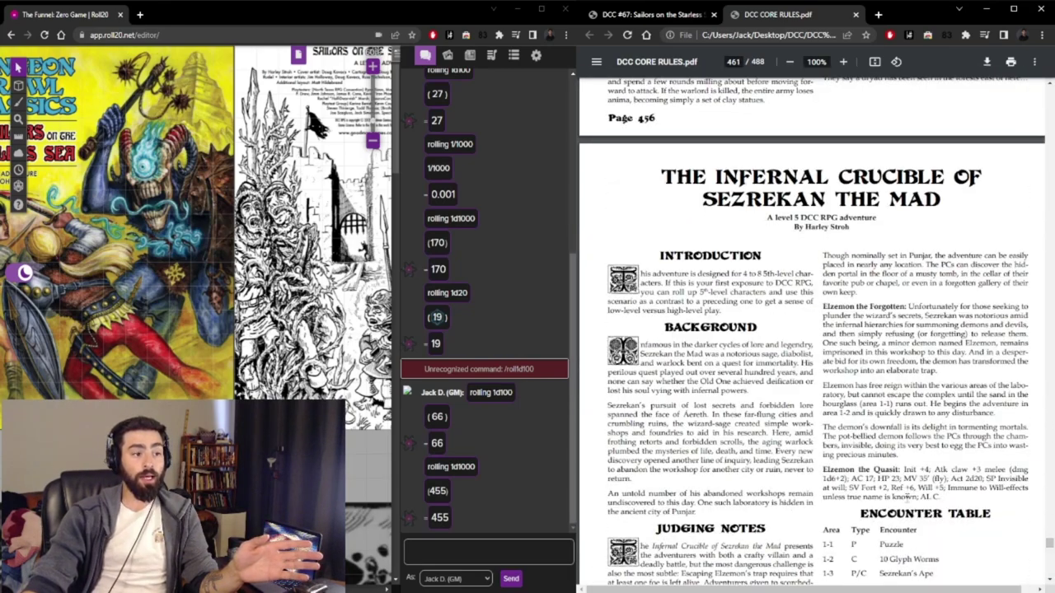
scroll(907, 498, down, 1)
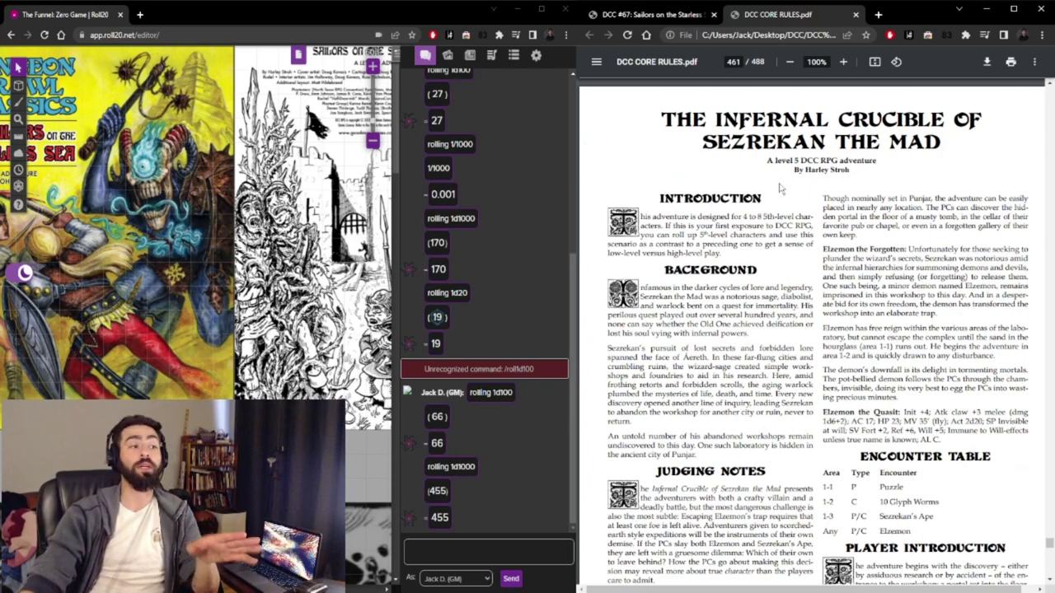
scroll(798, 199, down, 1)
scroll(798, 199, down, 1)
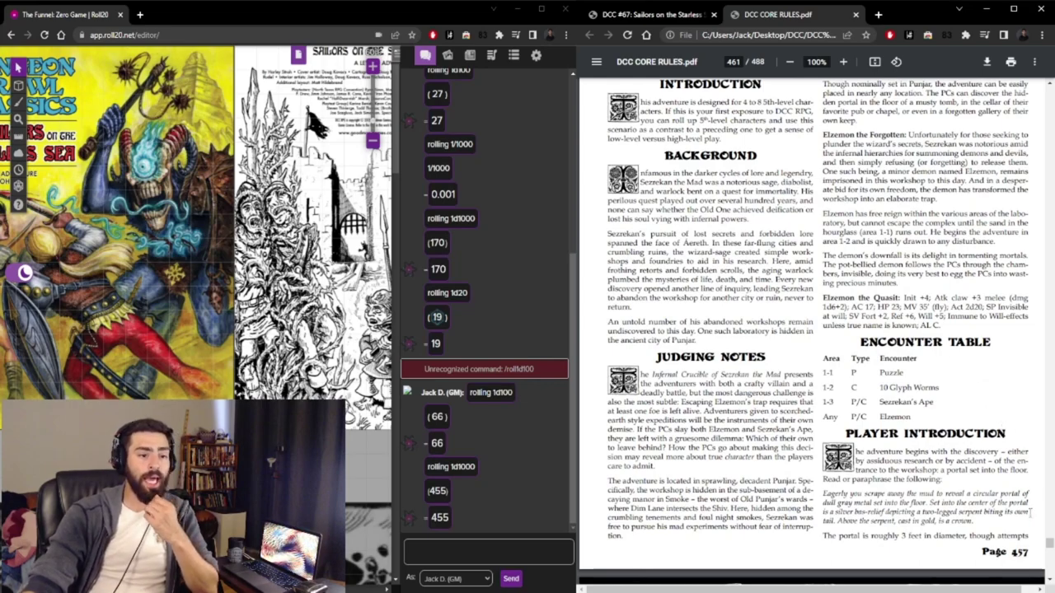
drag(1049, 544, 1049, 91)
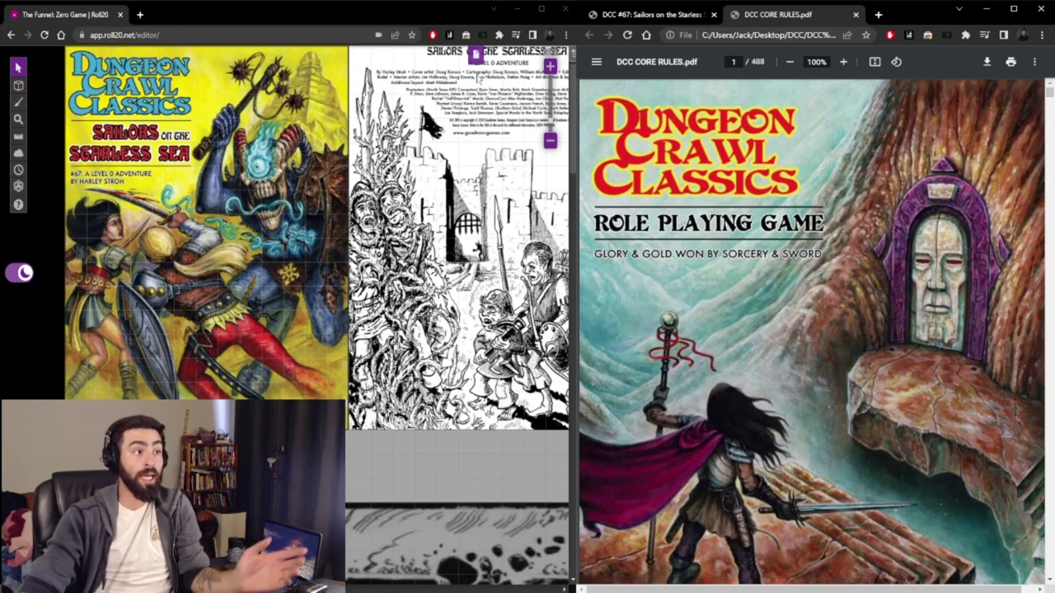
Show the game's chat sidebar and roll 1d20 in it.
click(570, 55)
click(481, 545)
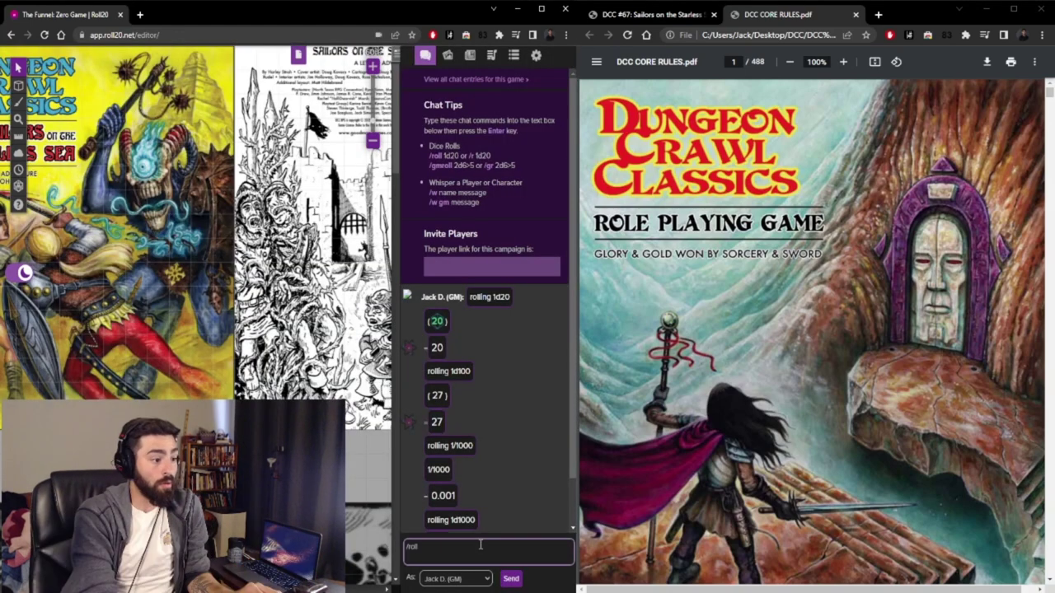
text(/roll 1d20)
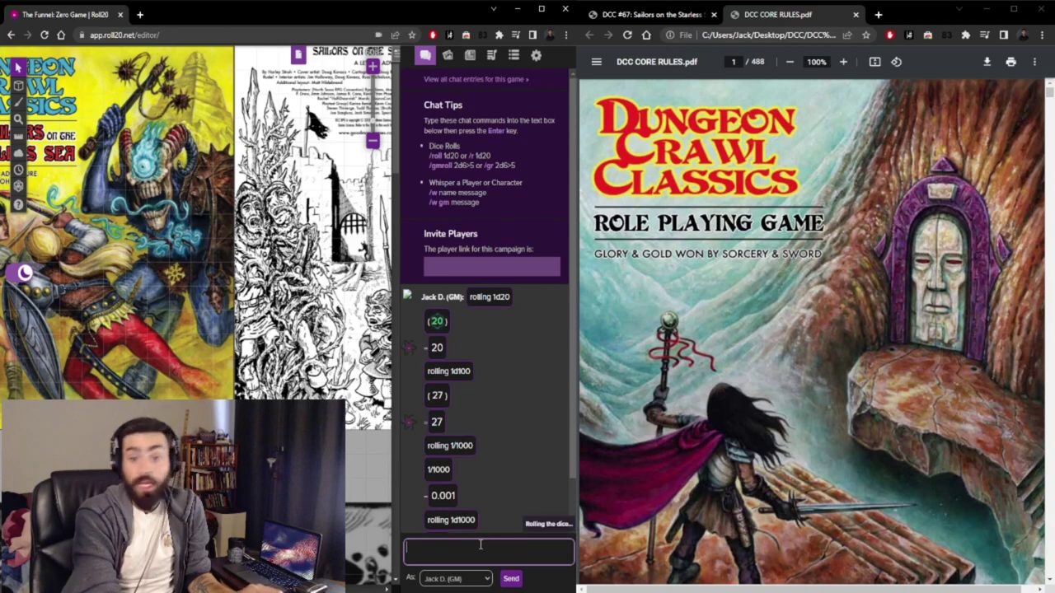
key(Return)
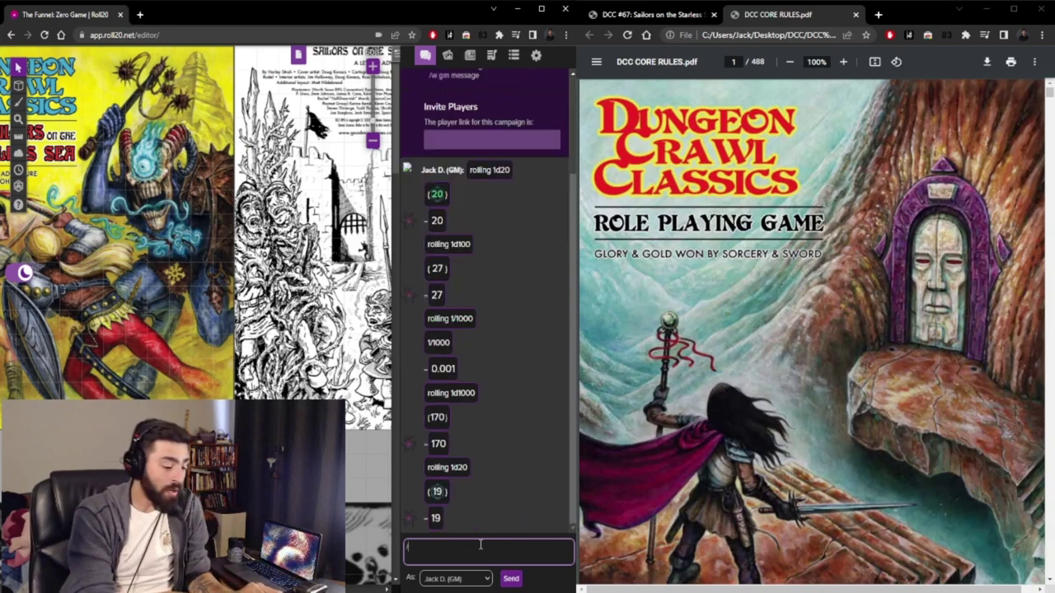
Roll 1d100 and 1d1000 with chat commands.
text(/roll)
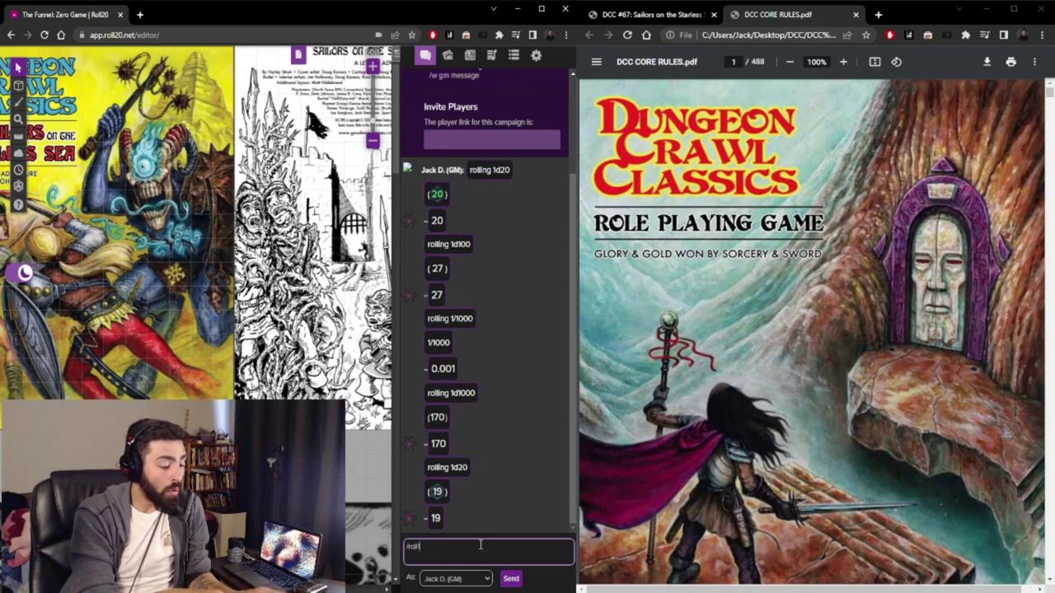
text(1d100)
key(Return)
text(/roll 1d)
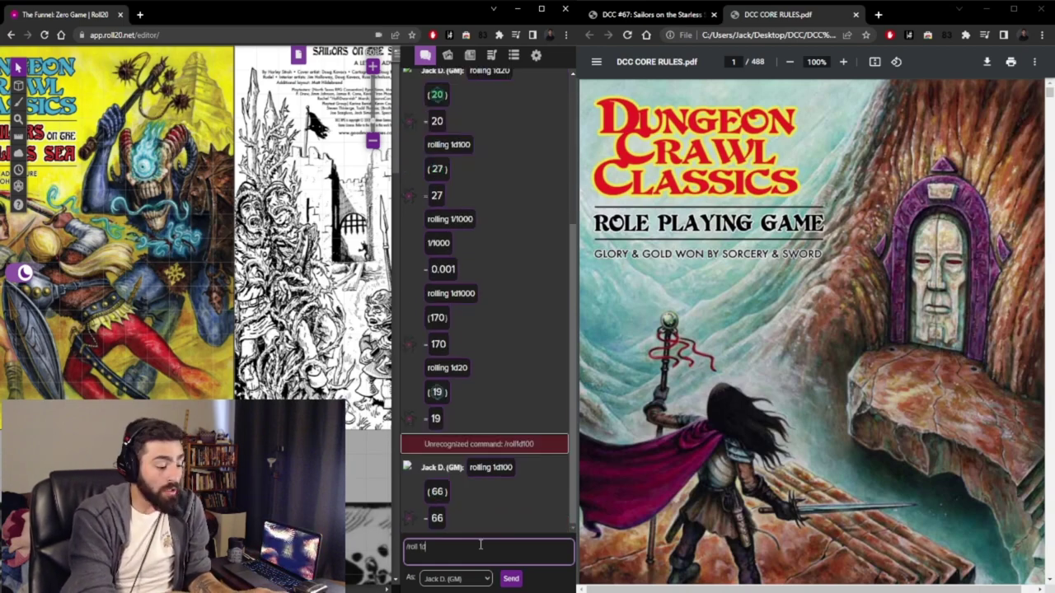
text(1000)
key(Return)
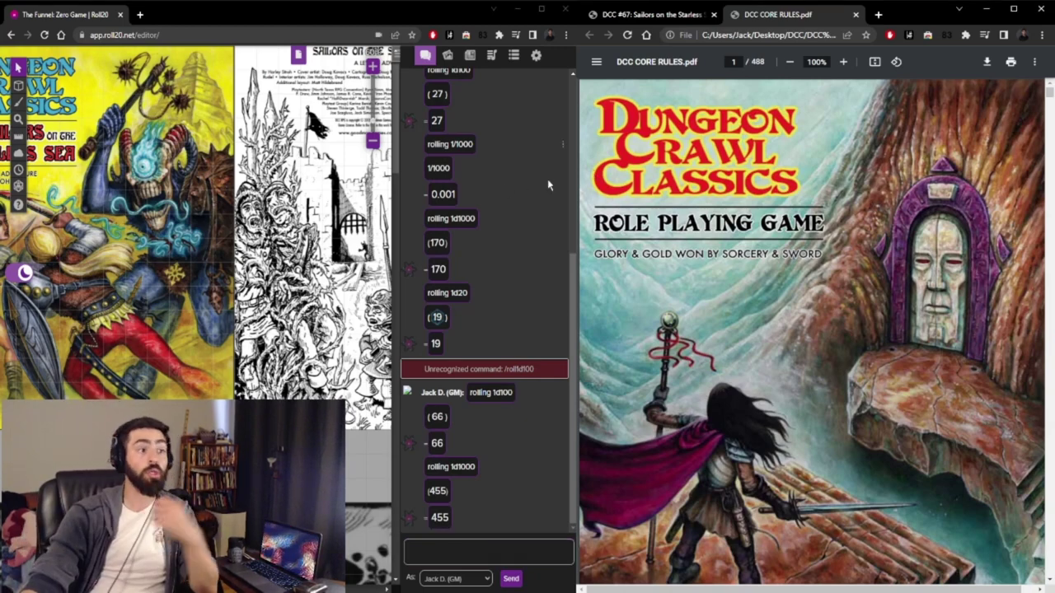
Bring up the artwork on page 466 of the core rules and view the matching Sailors on the Starless Sea cover on the tabletop.
drag(1048, 94, 1048, 548)
right_click(172, 208)
click(167, 228)
drag(155, 180, 253, 197)
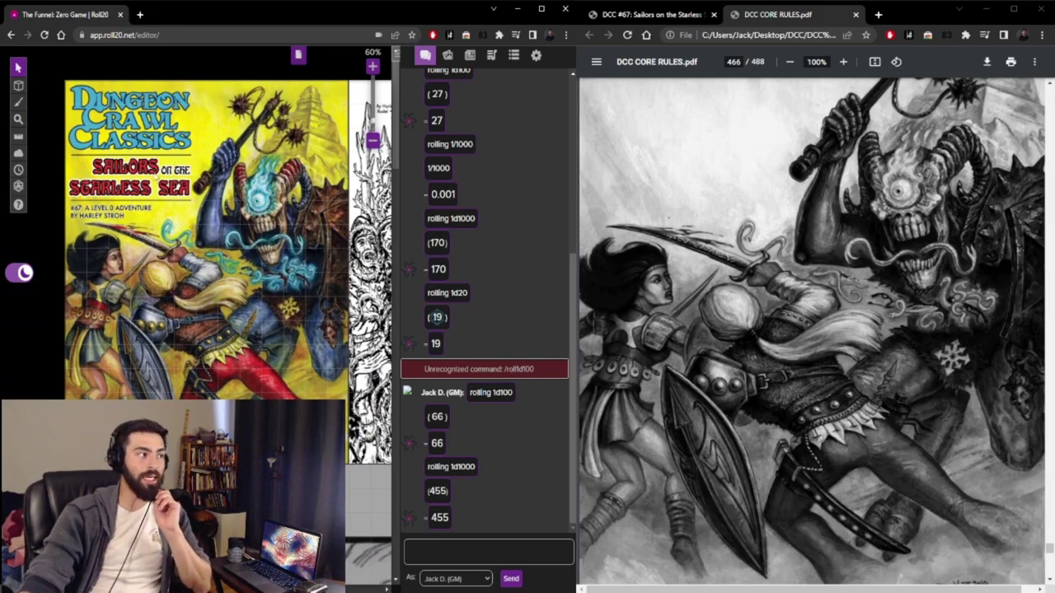
drag(299, 271, 294, 259)
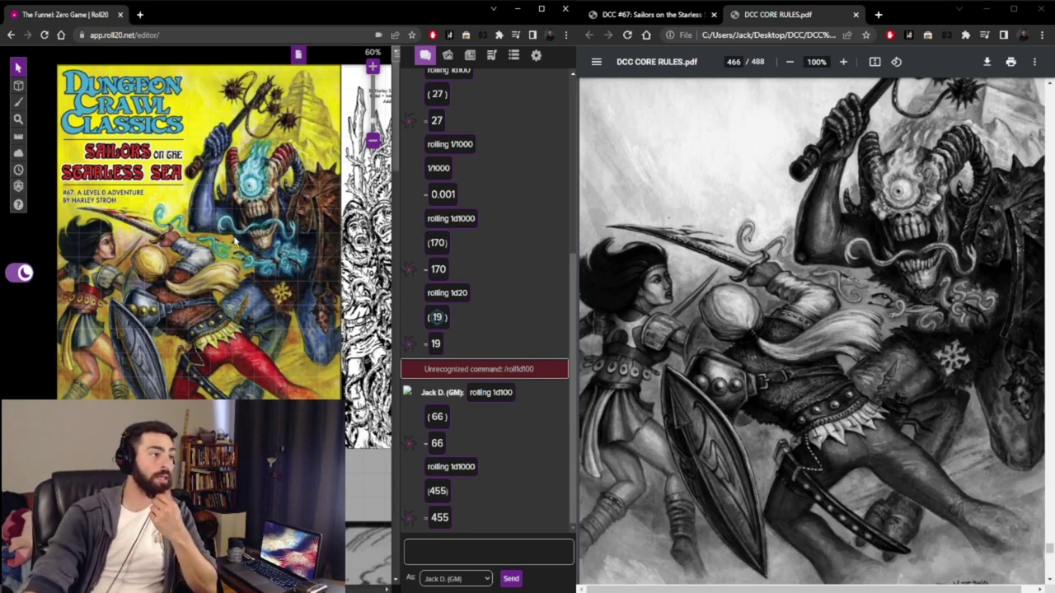
Display the DCC #67 Sailors on the Starless Sea PDF and collapse the chat sidebar.
click(948, 229)
key(ctrl+Tab)
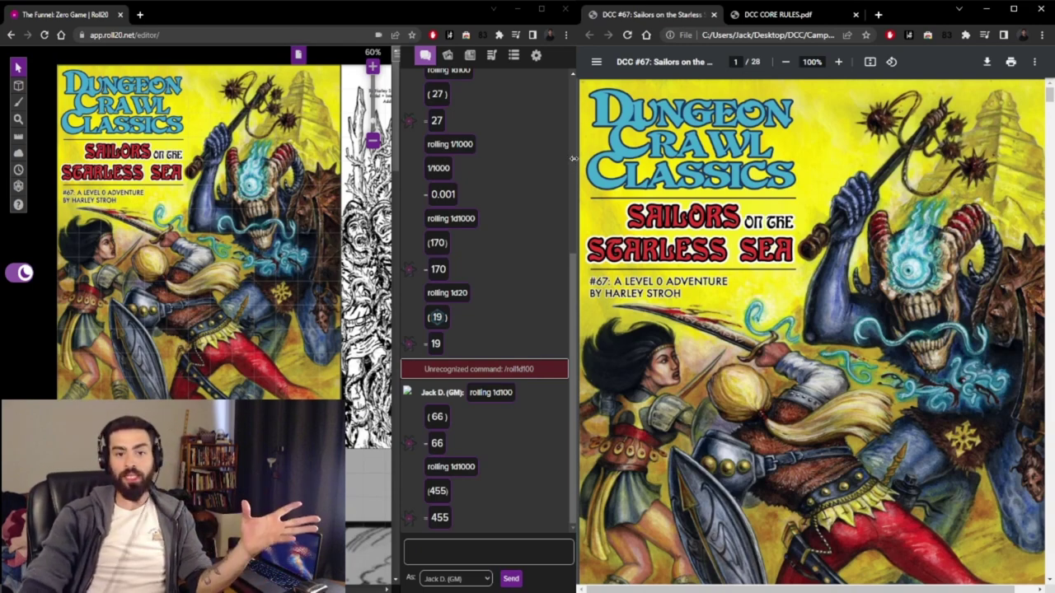
click(395, 54)
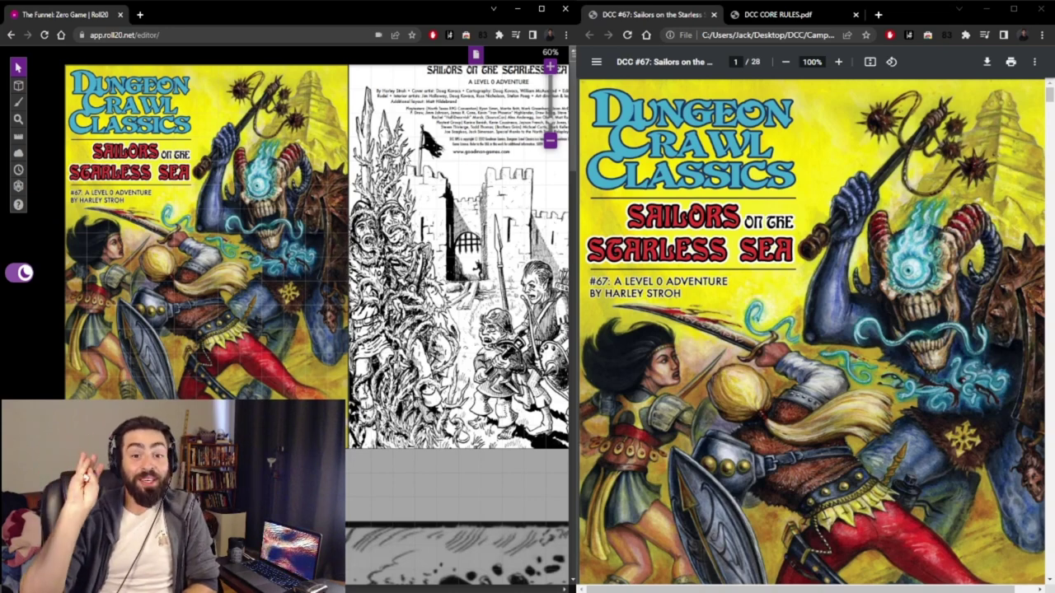
Review the Ability Scores section and Table 1-1: Ability Score Modifiers in the core rules.
key(ctrl+Tab)
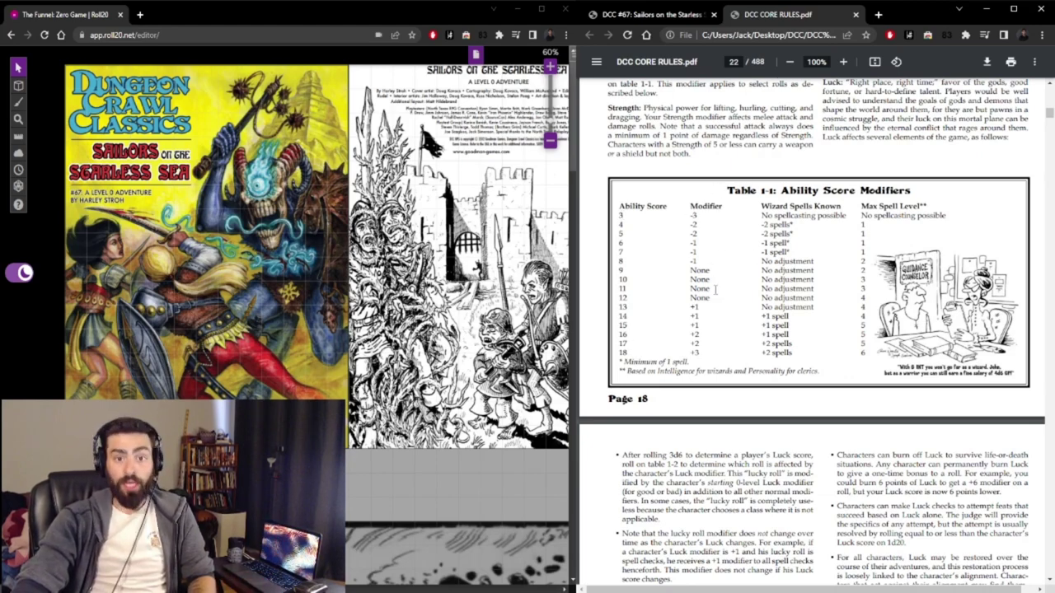
scroll(716, 289, up, 4)
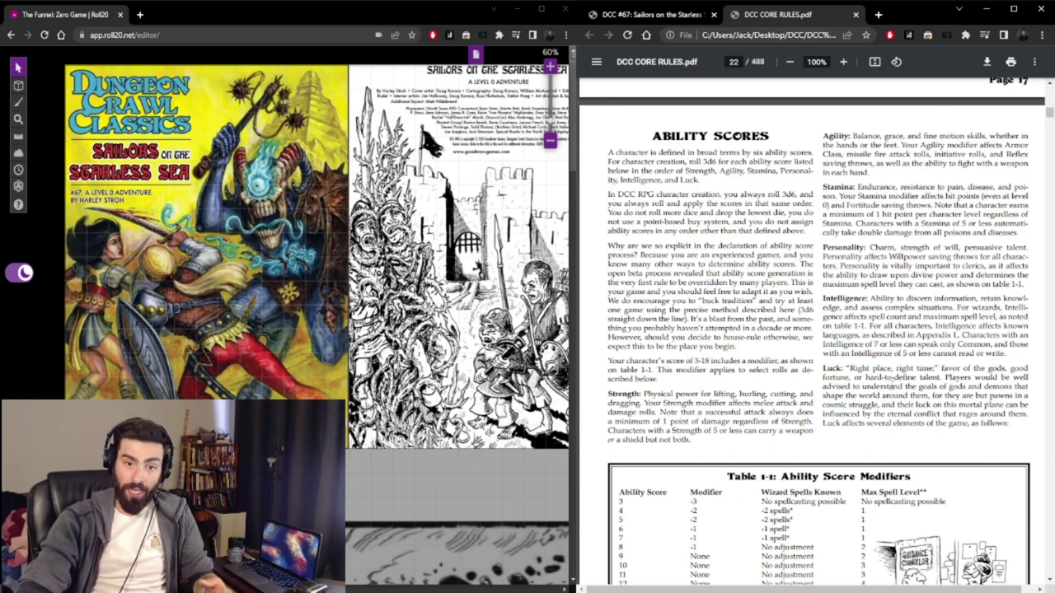
scroll(718, 346, down, 2)
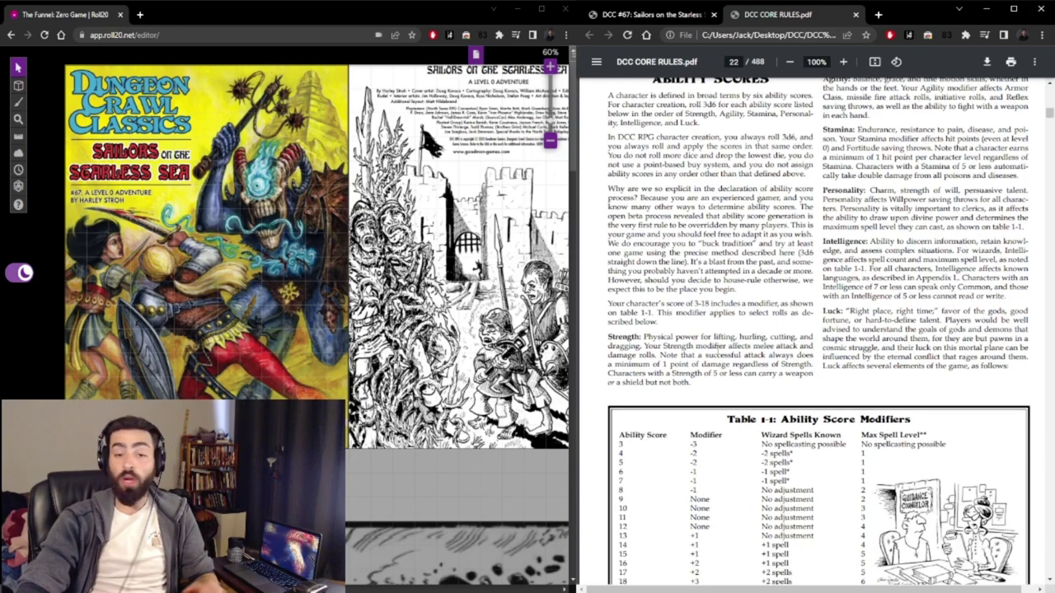
scroll(719, 347, up, 2)
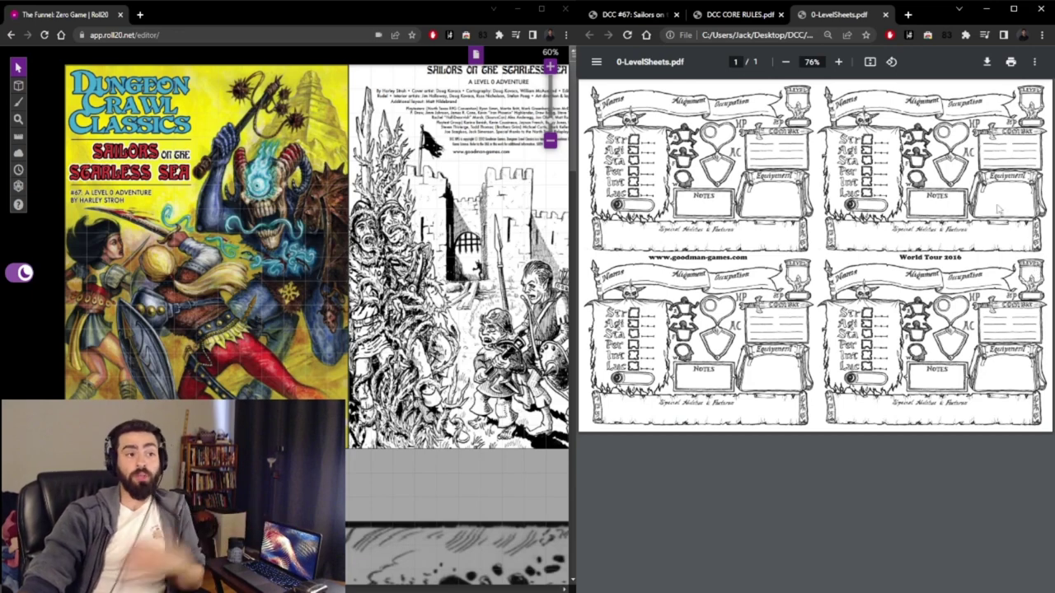
Enlarge the blank character sheets in 0-LevelSheets.pdf to 90% and inspect their fields.
click(838, 61)
click(839, 61)
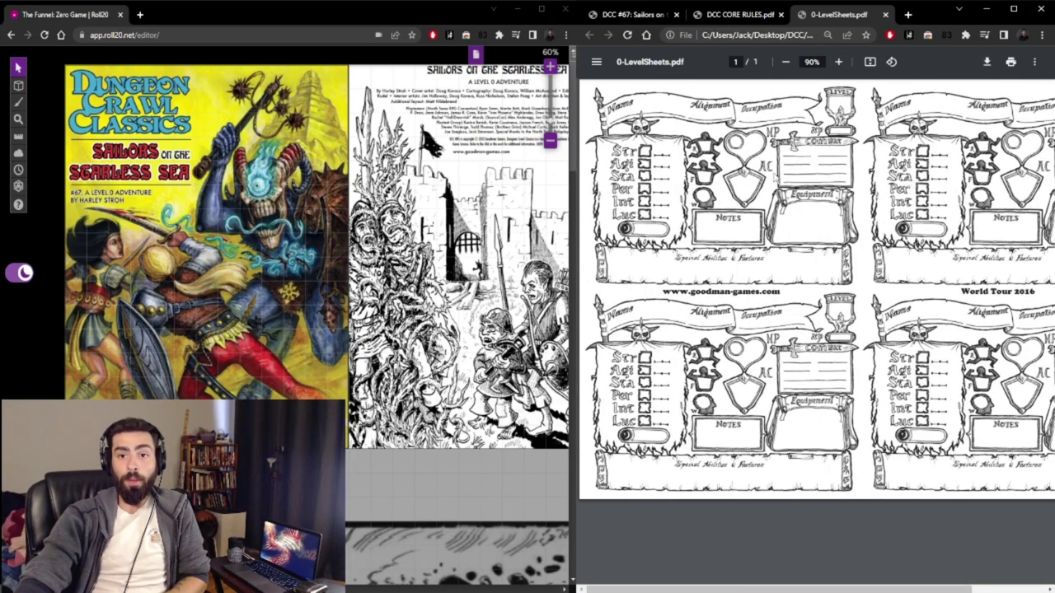
drag(663, 590, 706, 590)
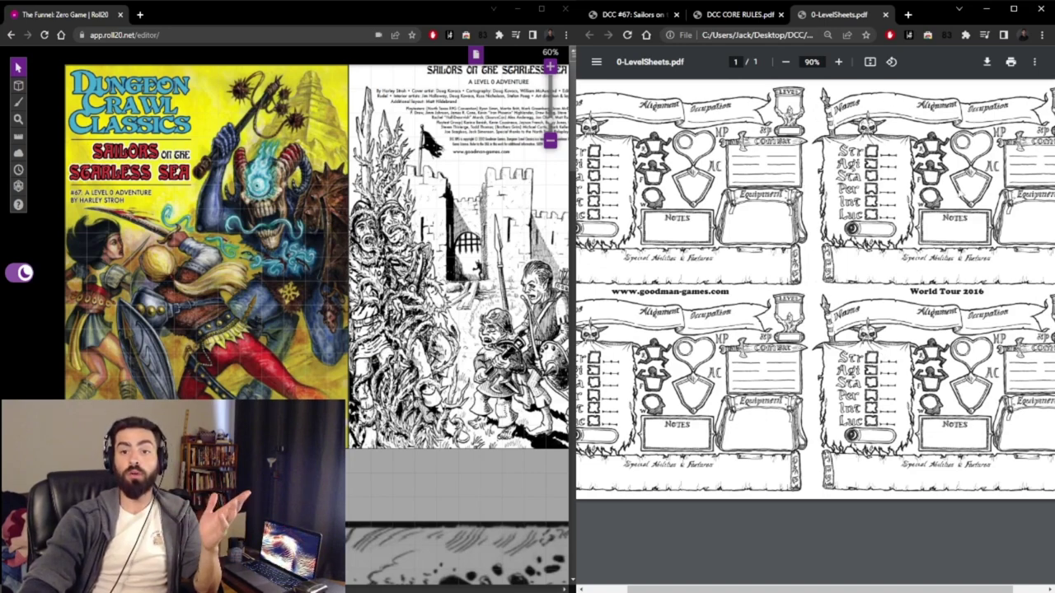
Read the numbered character creation steps and The Character Creation Funnel on page 20 of the core rules PDF.
click(739, 15)
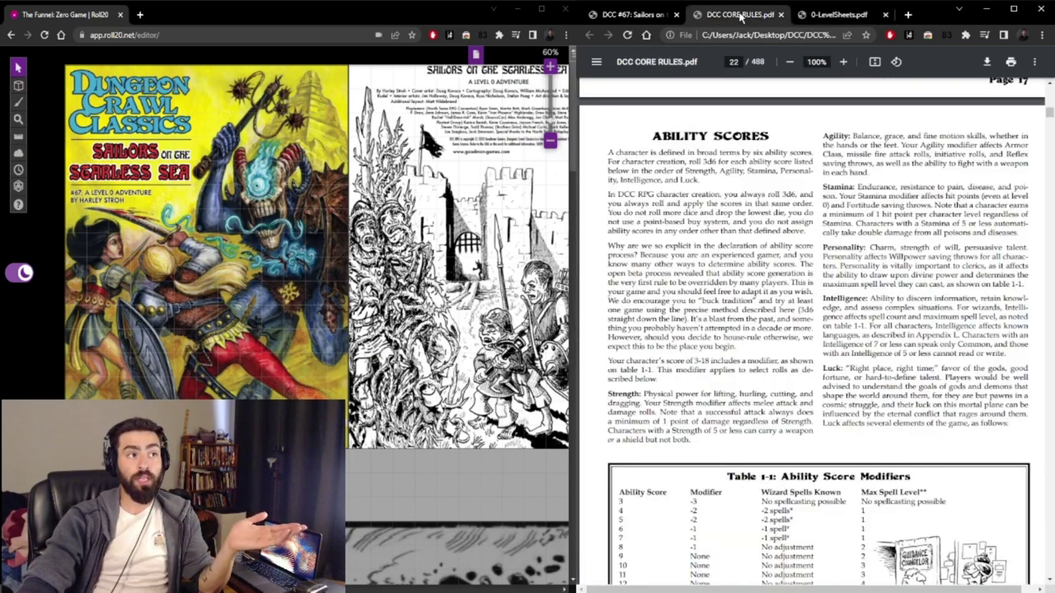
scroll(811, 330, down, 15)
scroll(872, 328, up, 10)
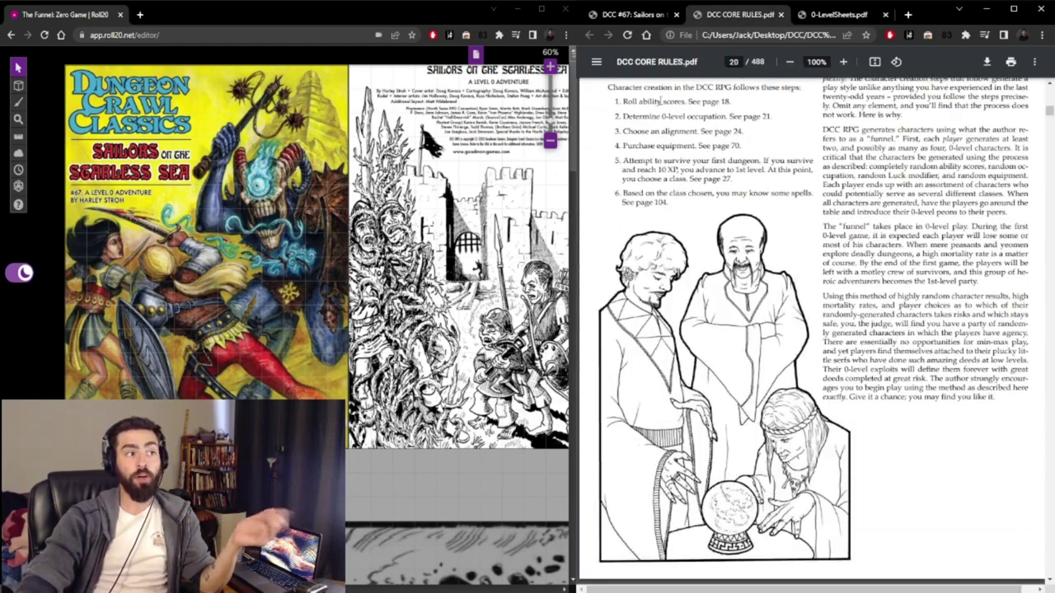
scroll(722, 188, up, 3)
scroll(720, 188, up, 1)
scroll(721, 188, down, 5)
scroll(721, 188, up, 6)
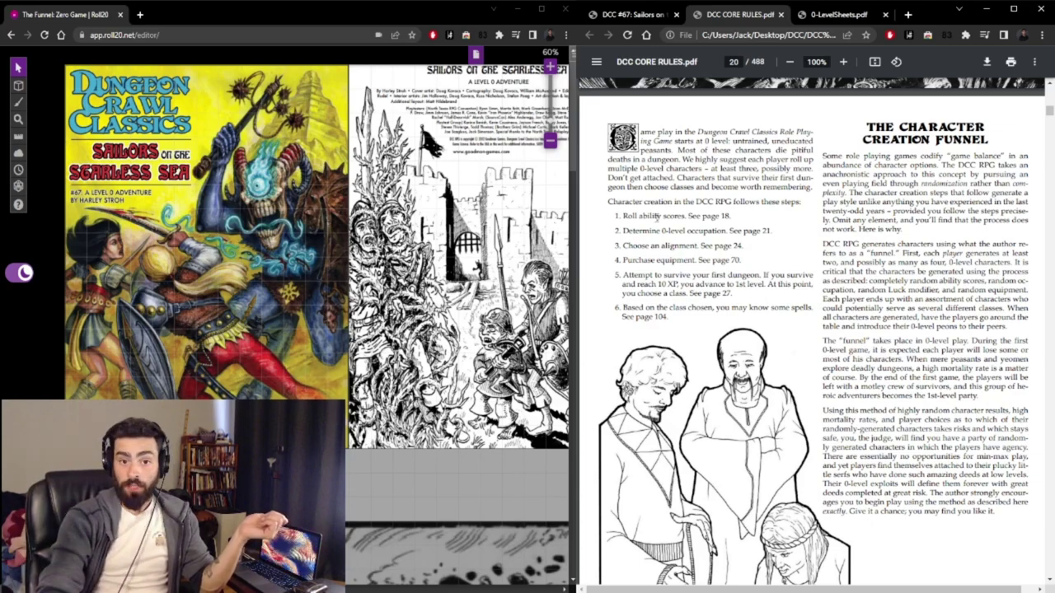
Compare the blank 0-level character sheets with the character creation steps in the core rules.
click(834, 16)
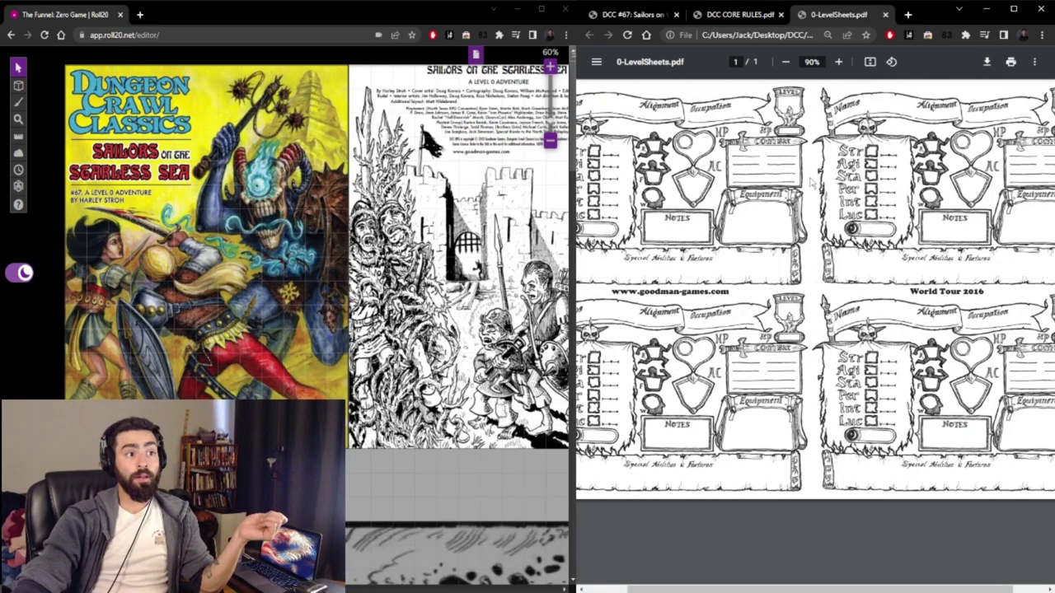
scroll(635, 173, left, 1)
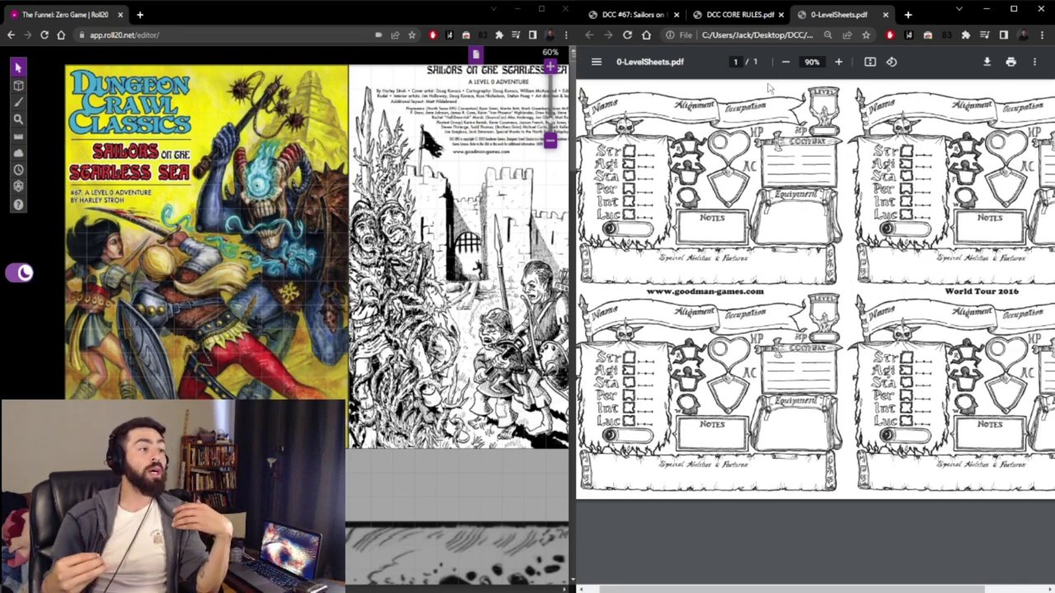
click(745, 16)
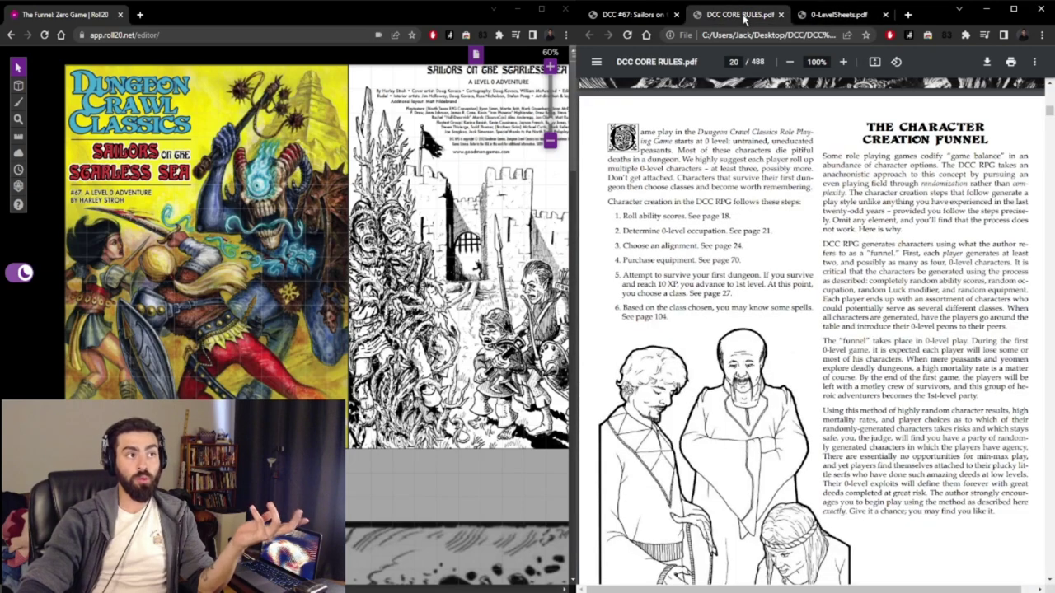
click(839, 15)
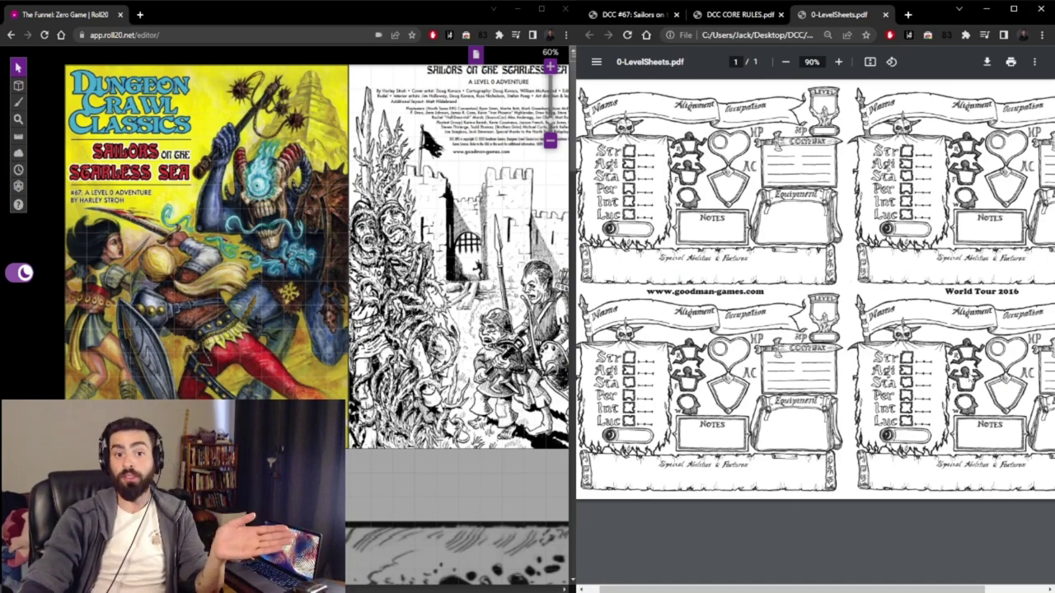
Examine Table 1-3: Occupation in the core rules, including its trained weapons and trade goods.
click(739, 15)
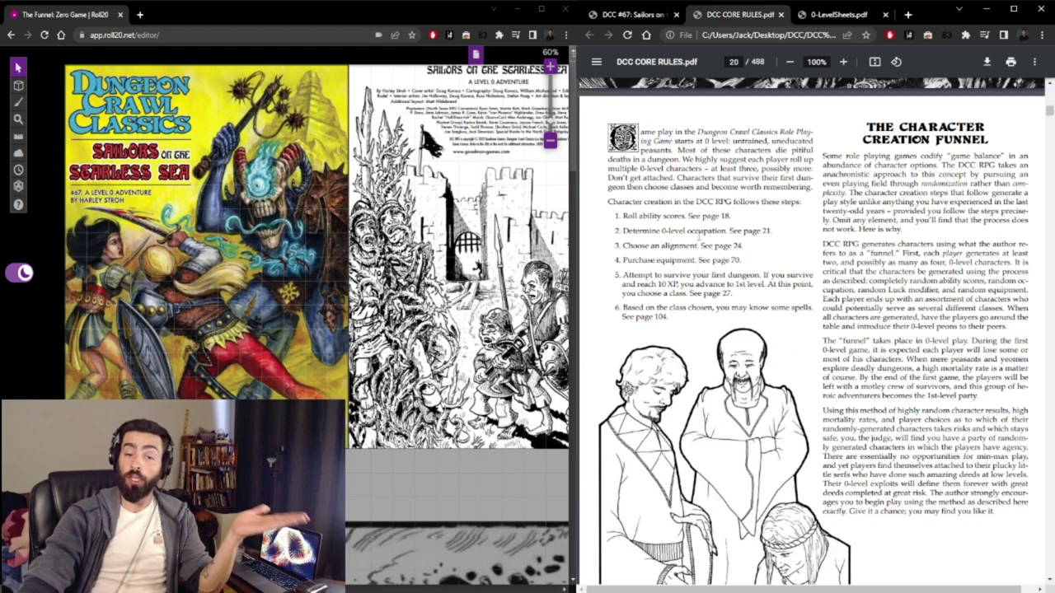
scroll(753, 87, down, 20)
scroll(736, 249, up, 5)
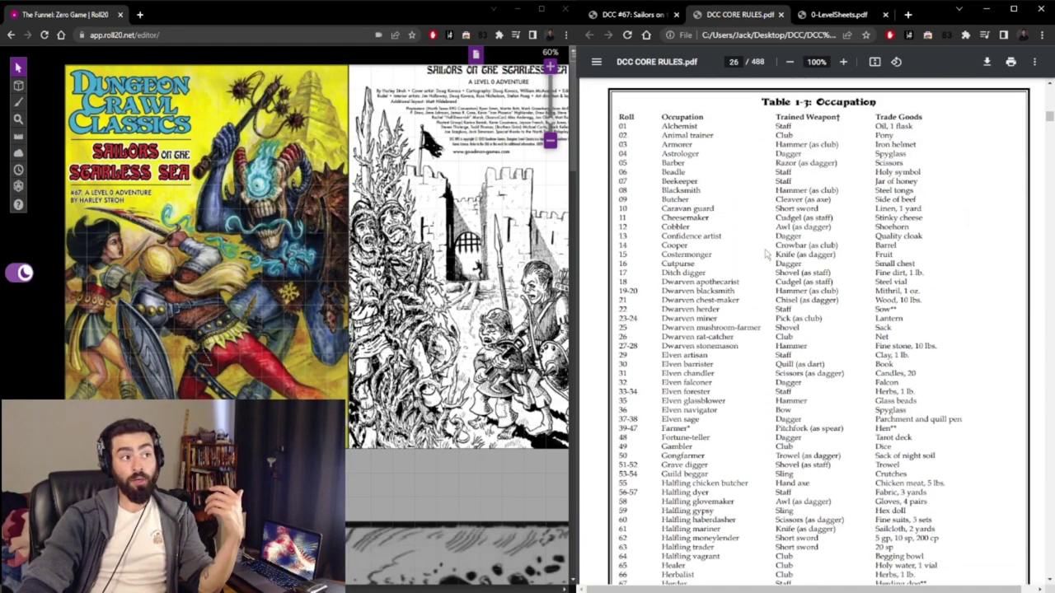
scroll(735, 249, down, 6)
scroll(735, 249, down, 2)
scroll(711, 382, up, 6)
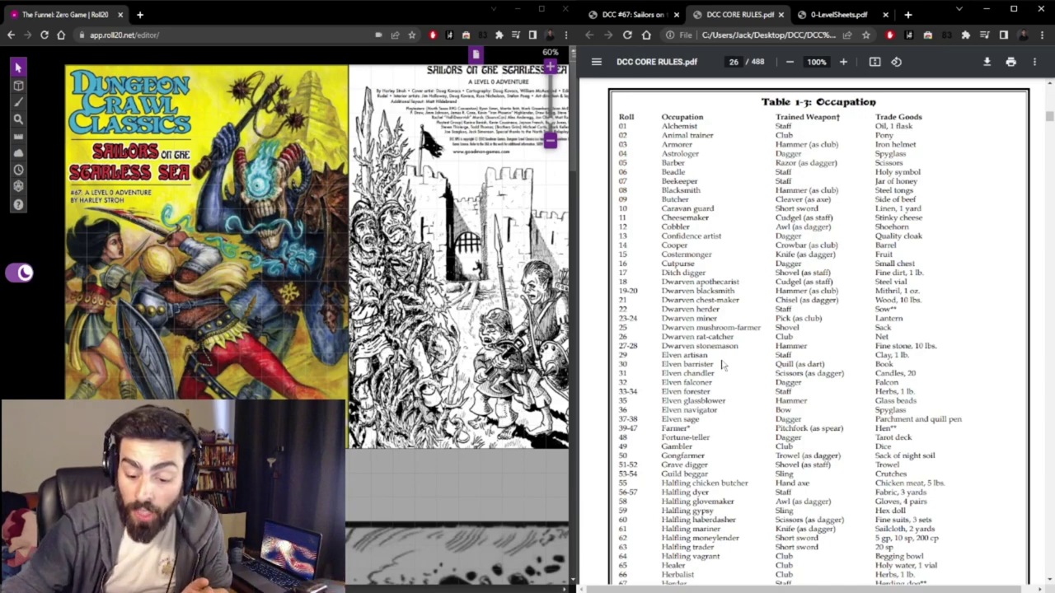
Read the rest of Table 1-3: Occupation in the core rules and check it against the blank 0-level sheets.
scroll(723, 365, down, 6)
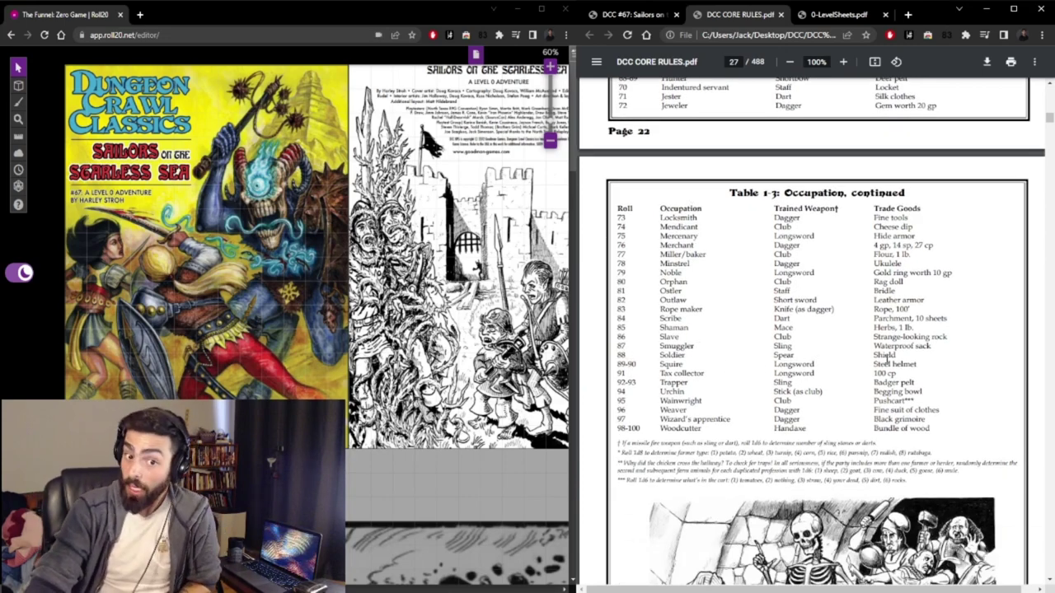
scroll(886, 360, up, 3)
click(839, 15)
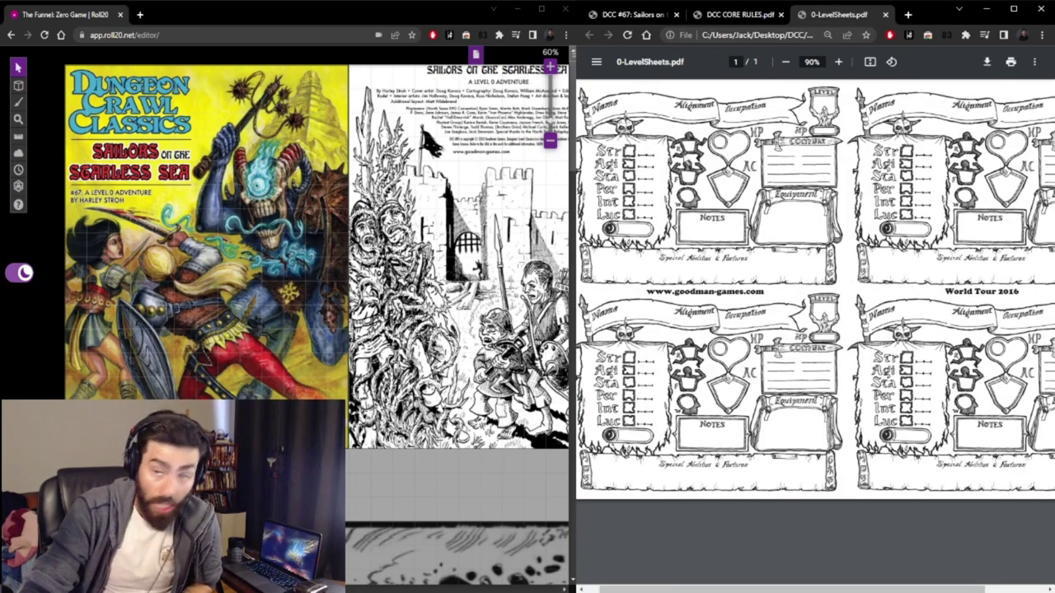
key(ctrl+shift+Tab)
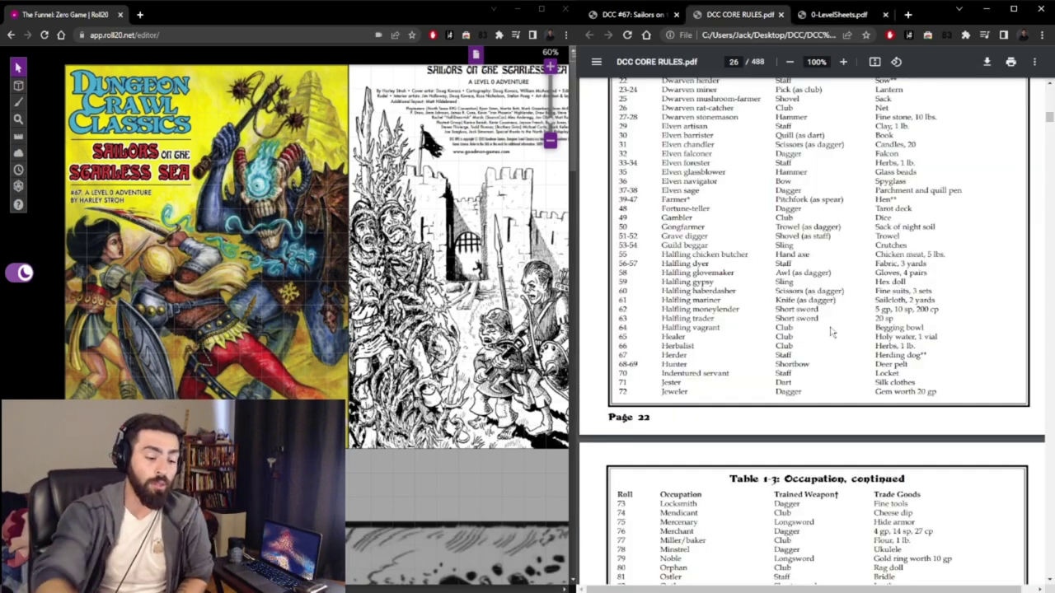
Look up Table 3-4: Equipment on page 77 of the core rules and compare it with the sheets' Equipment box.
key(alt+Left)
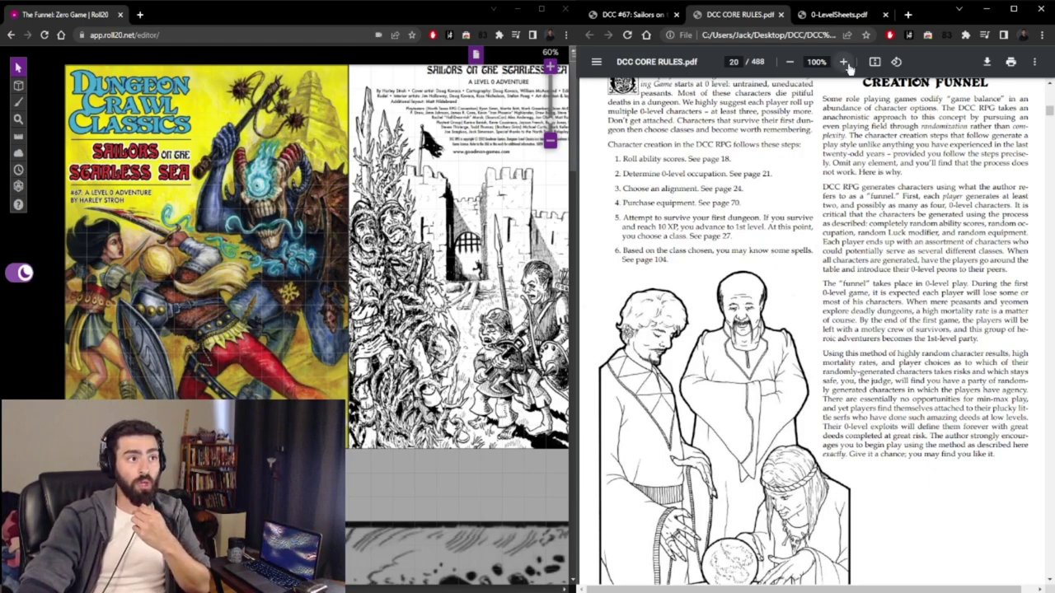
drag(1050, 112, 1050, 166)
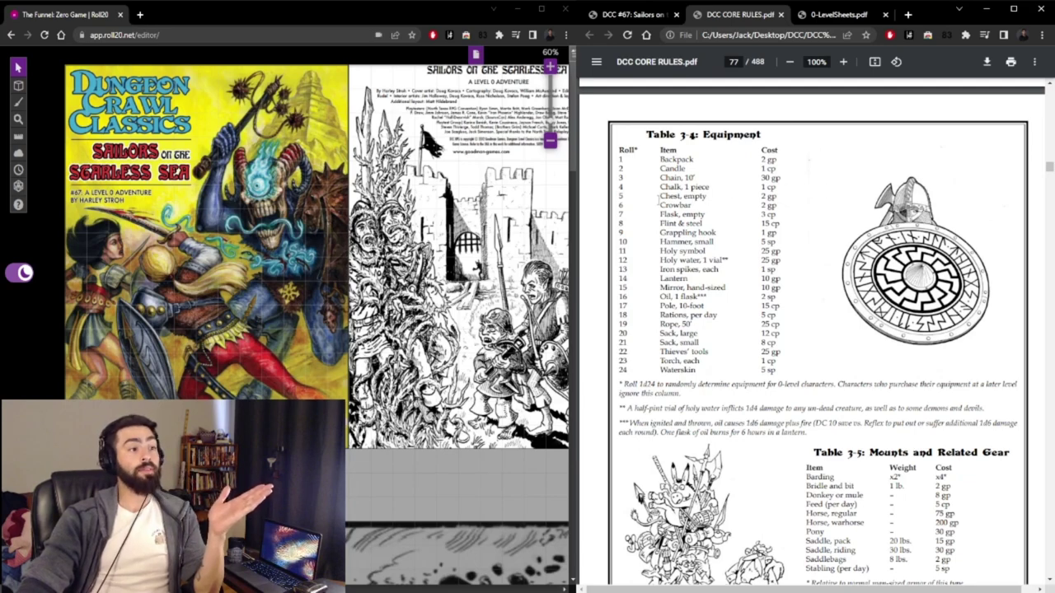
drag(659, 197, 787, 198)
click(762, 195)
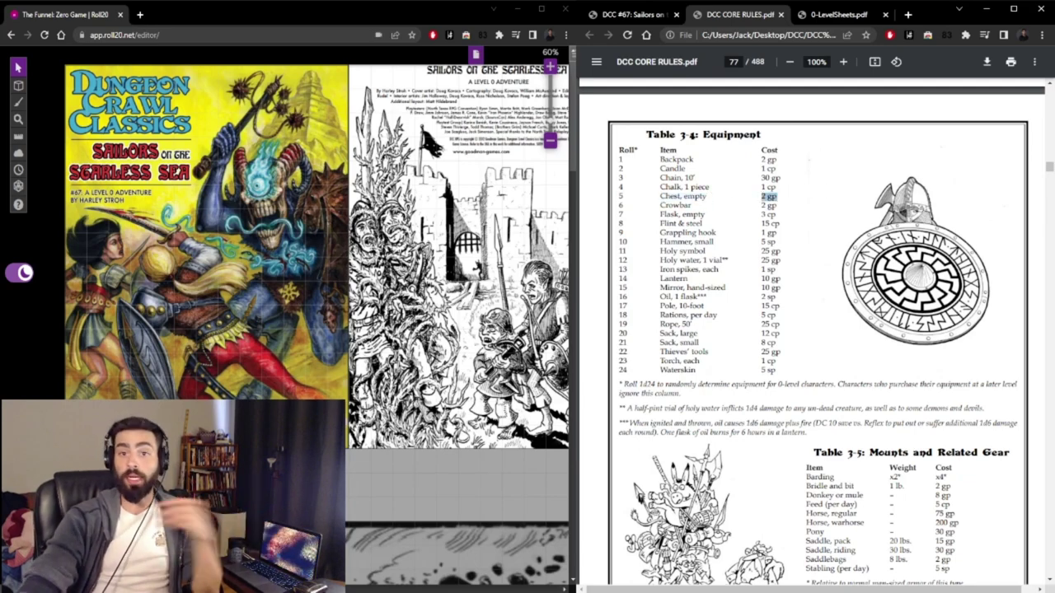
click(839, 14)
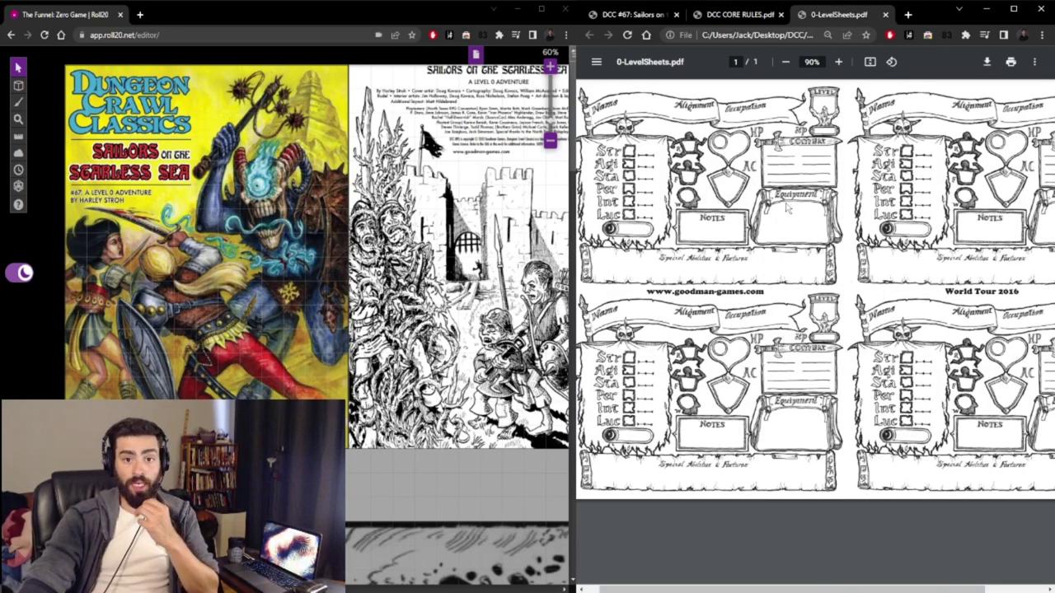
click(740, 15)
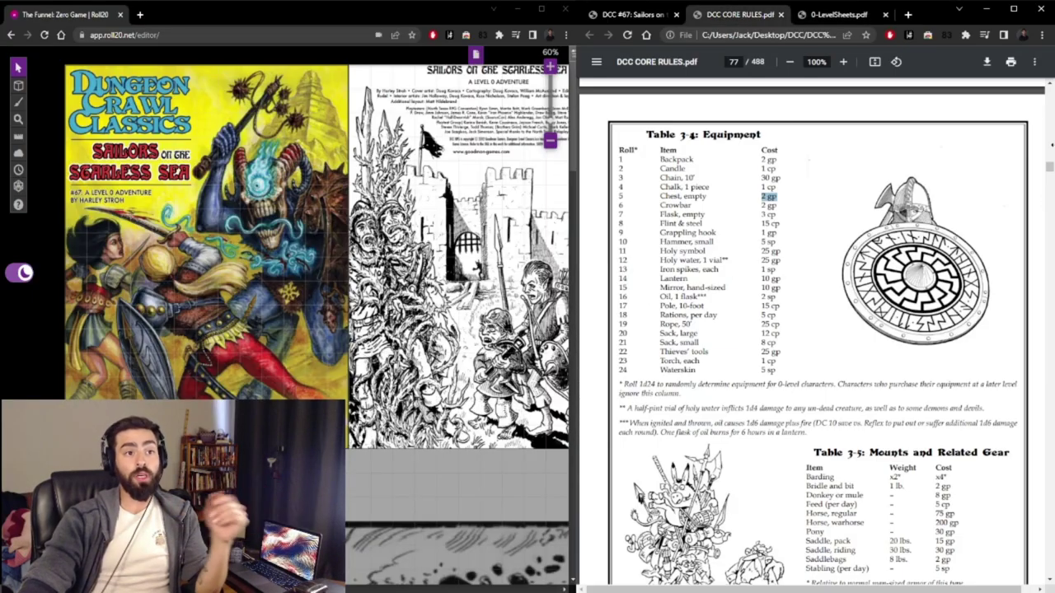
Read the 0 Level section on page 25 of the core rules, marking the hit point, copper piece and random equipment entries.
click(1049, 124)
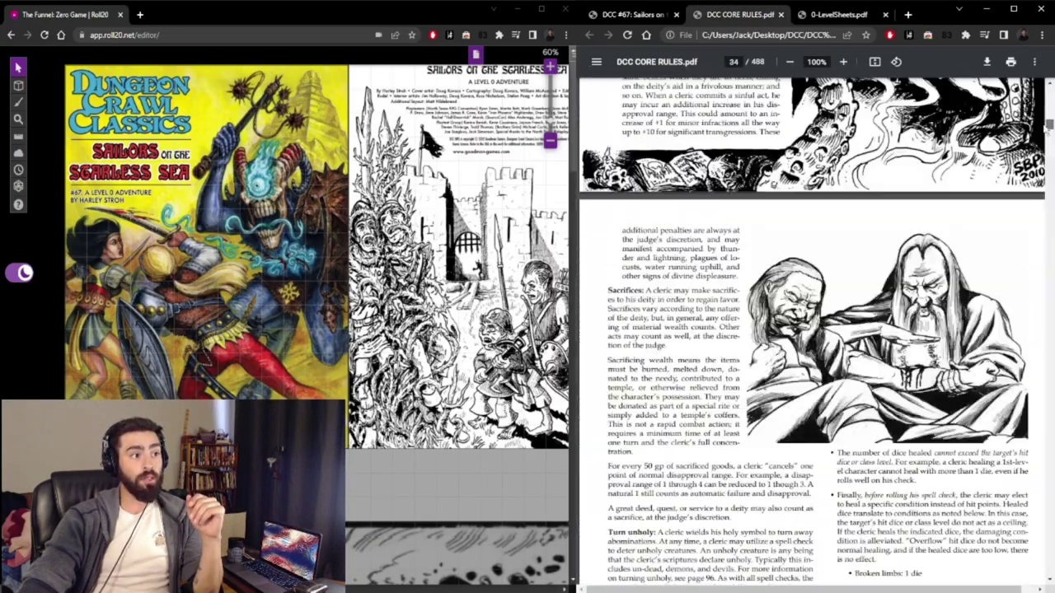
drag(1050, 123, 1047, 117)
scroll(763, 242, up, 3)
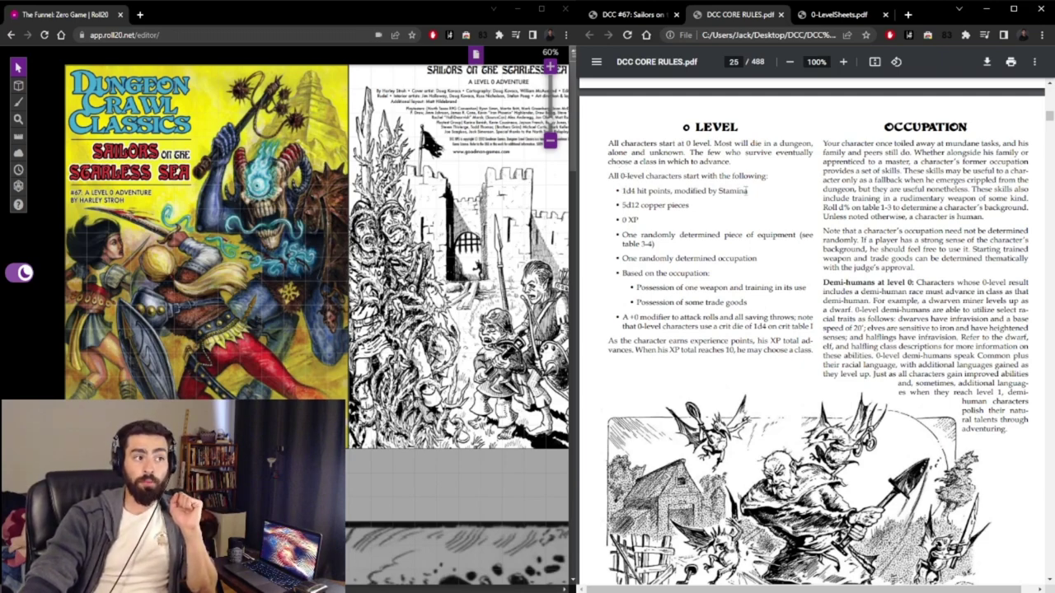
drag(751, 191, 702, 193)
click(622, 197)
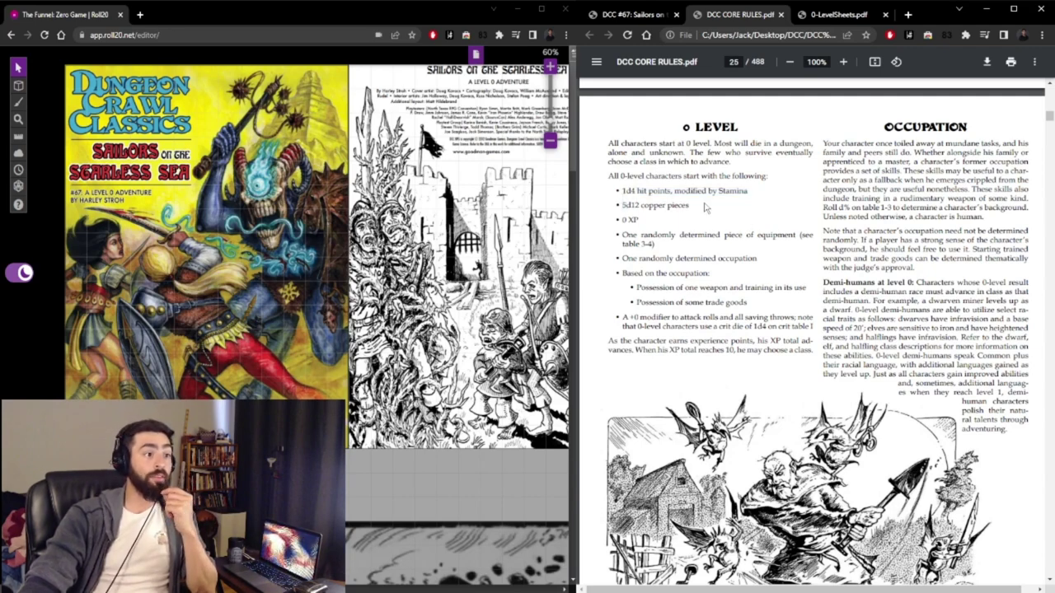
drag(694, 207, 624, 206)
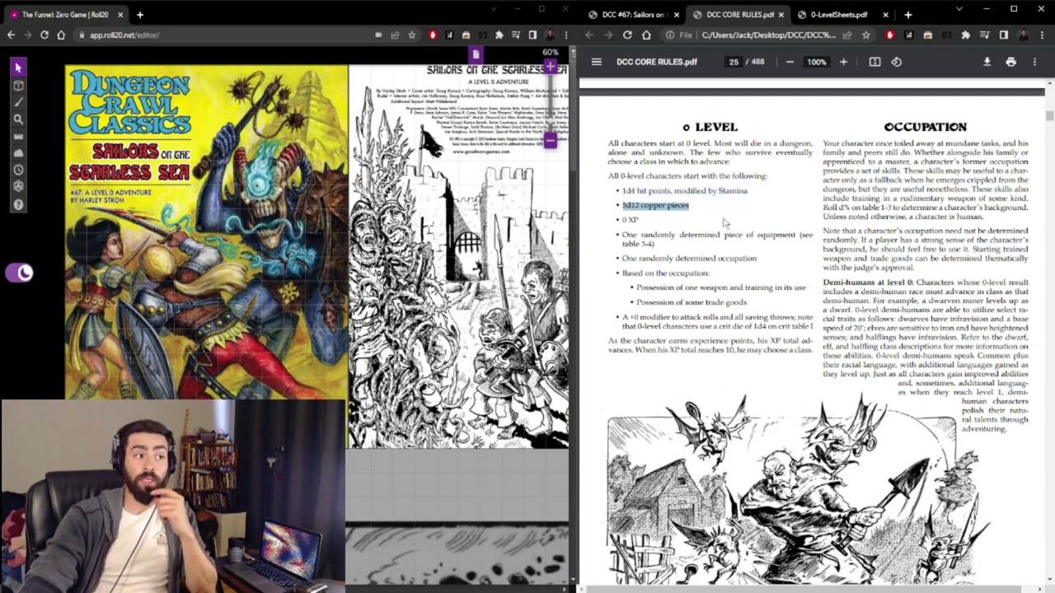
drag(725, 222, 622, 236)
click(712, 254)
click(724, 251)
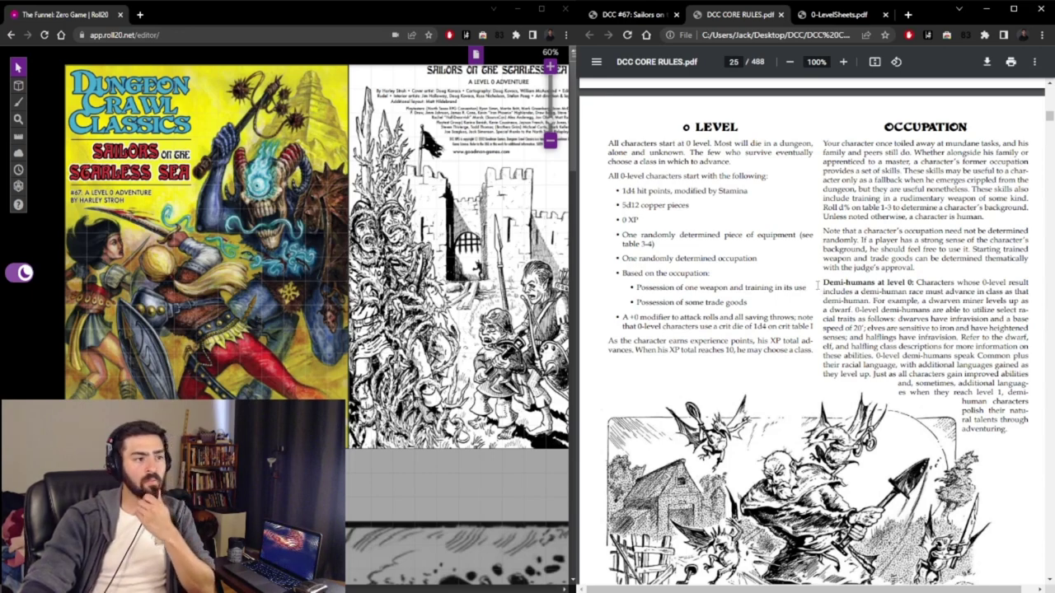
Go back to the ability score rules on page 22 and review Table 1-1: Ability Score Modifiers.
drag(1049, 120, 1049, 102)
scroll(878, 305, down, 7)
scroll(877, 305, down, 20)
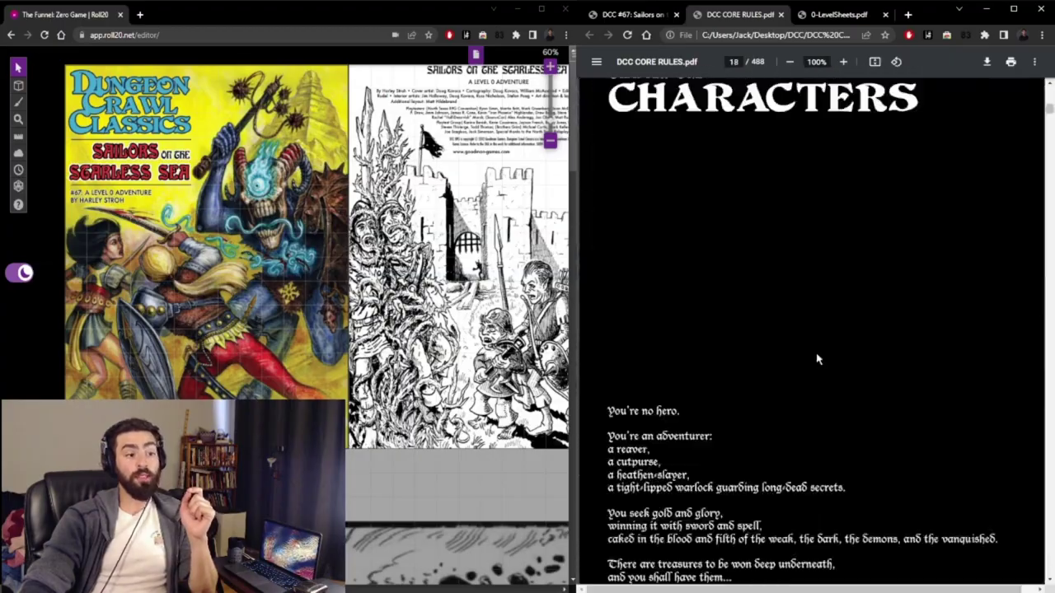
scroll(824, 359, down, 15)
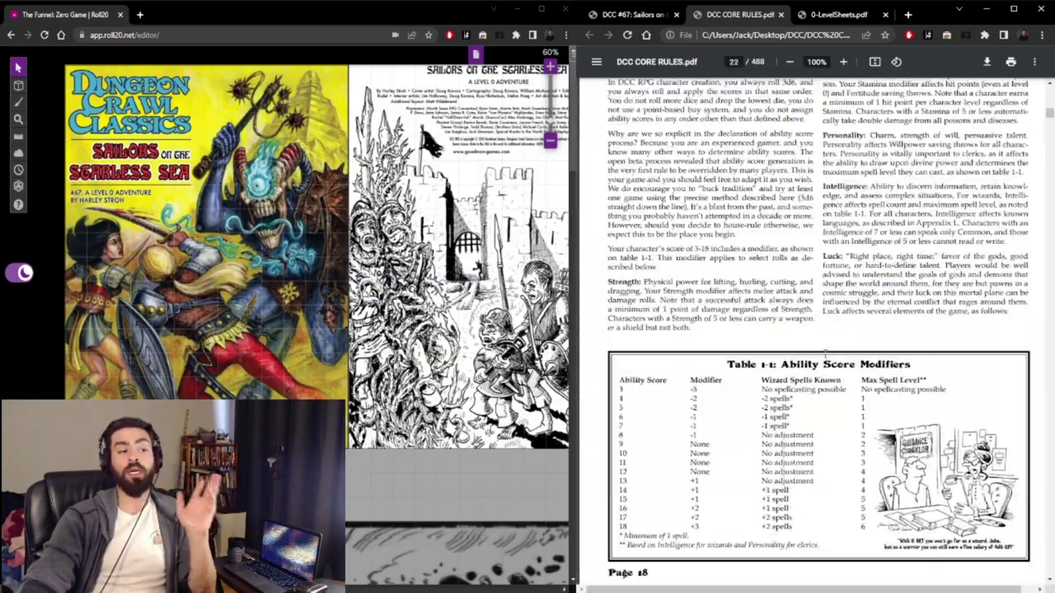
Examine Table 1-2: Luck Score on page 23, highlighting the Willpower saving throws text of the Resisted temptation entry.
scroll(824, 353, down, 3)
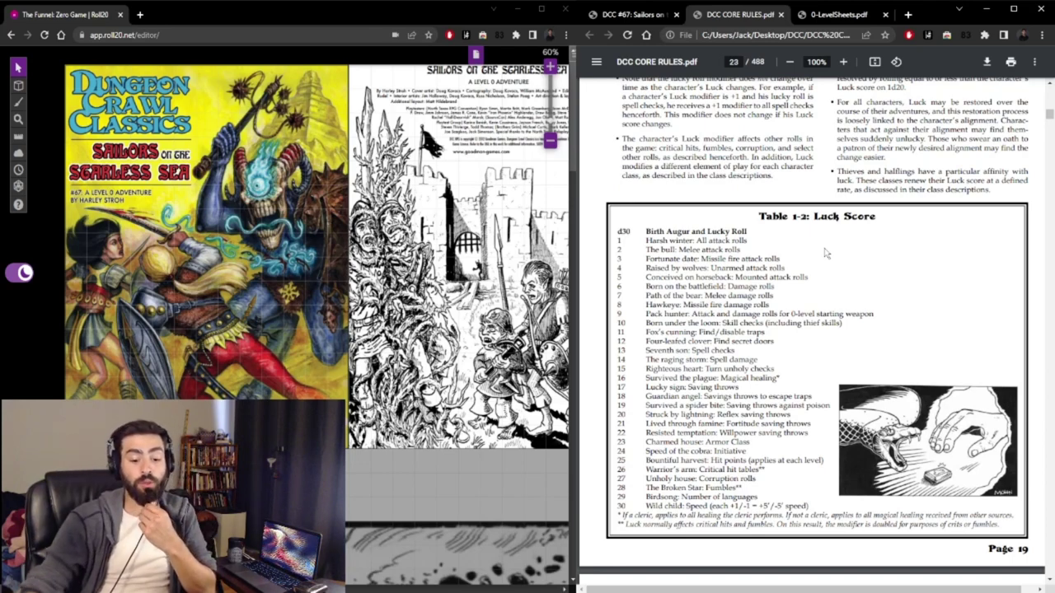
drag(640, 433, 716, 434)
double_click(804, 432)
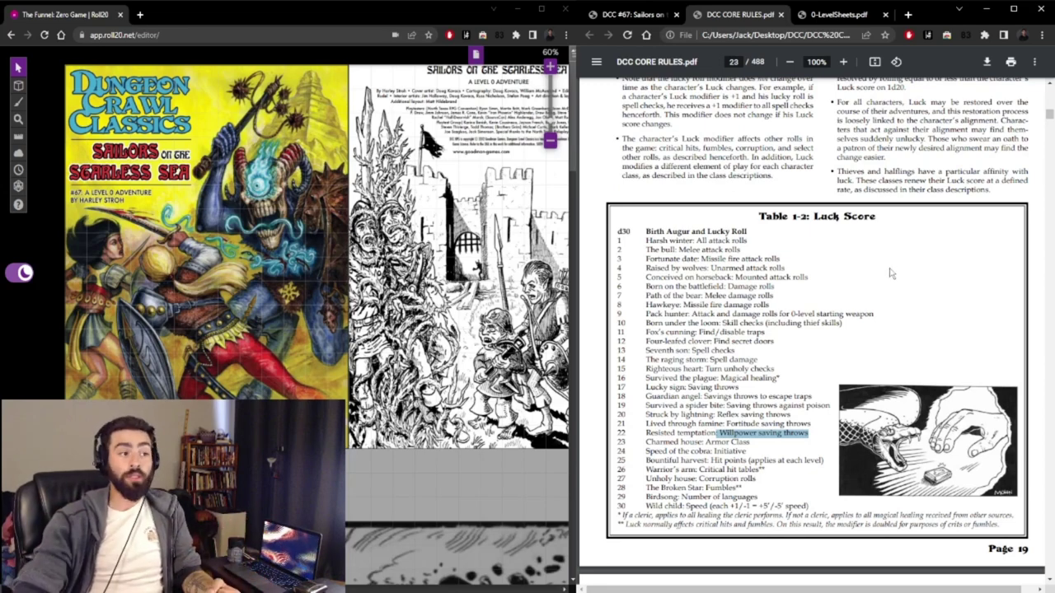
click(888, 297)
Return the core rules to their cover, switch to the Sailors on the Starless Sea PDF and view its Area 1-2 handouts.
drag(1051, 124, 1049, 90)
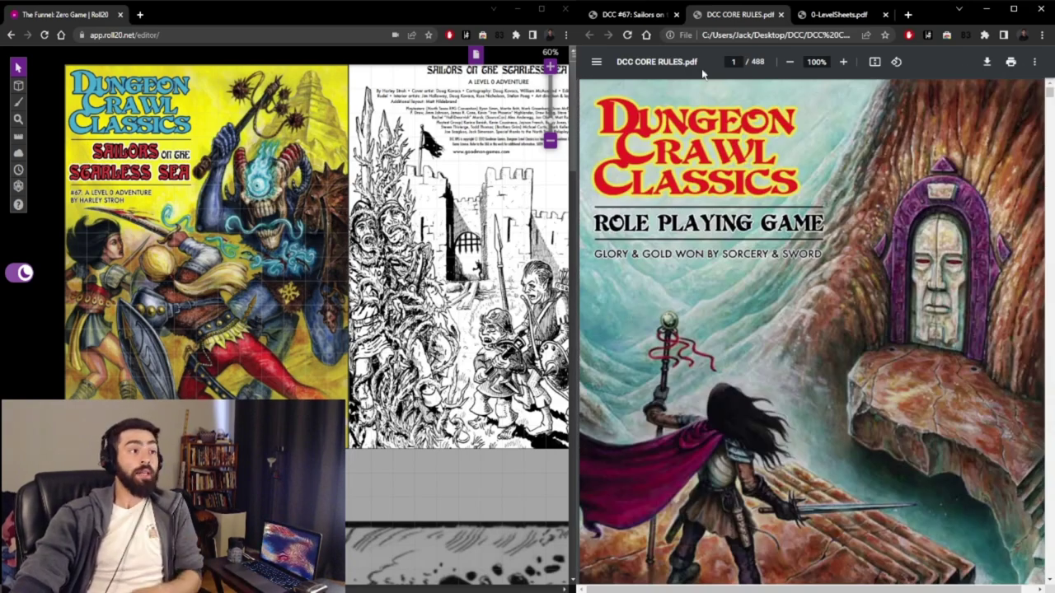
click(640, 15)
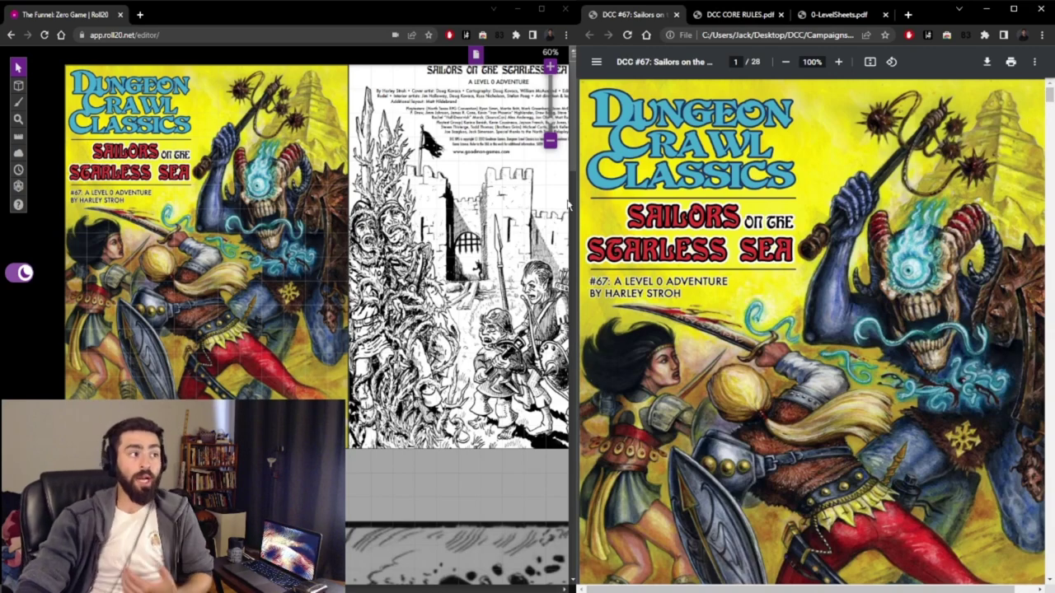
drag(491, 223, 463, 234)
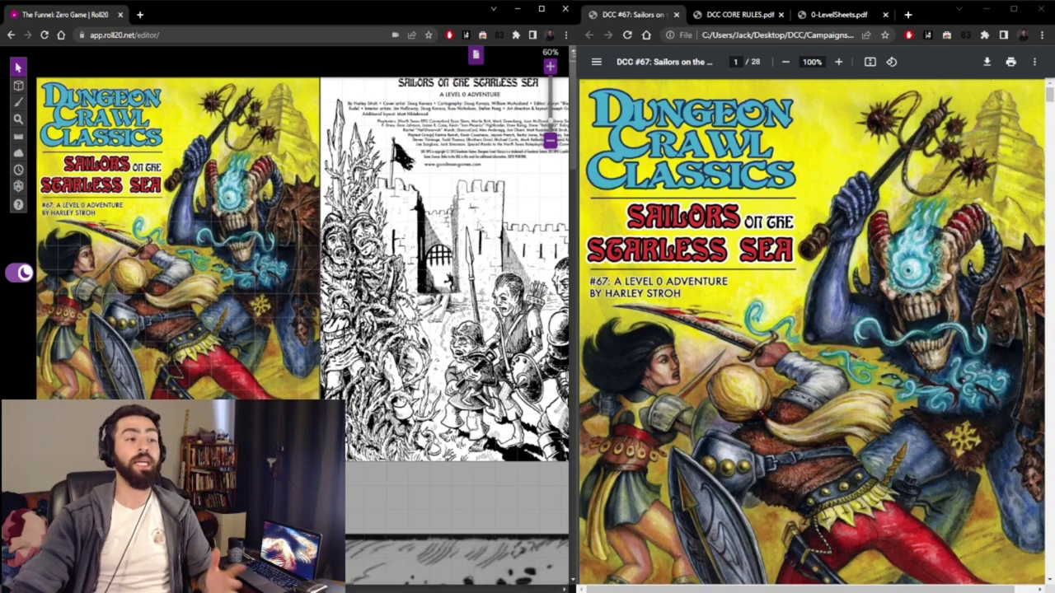
scroll(672, 328, down, 3)
scroll(671, 328, down, 2)
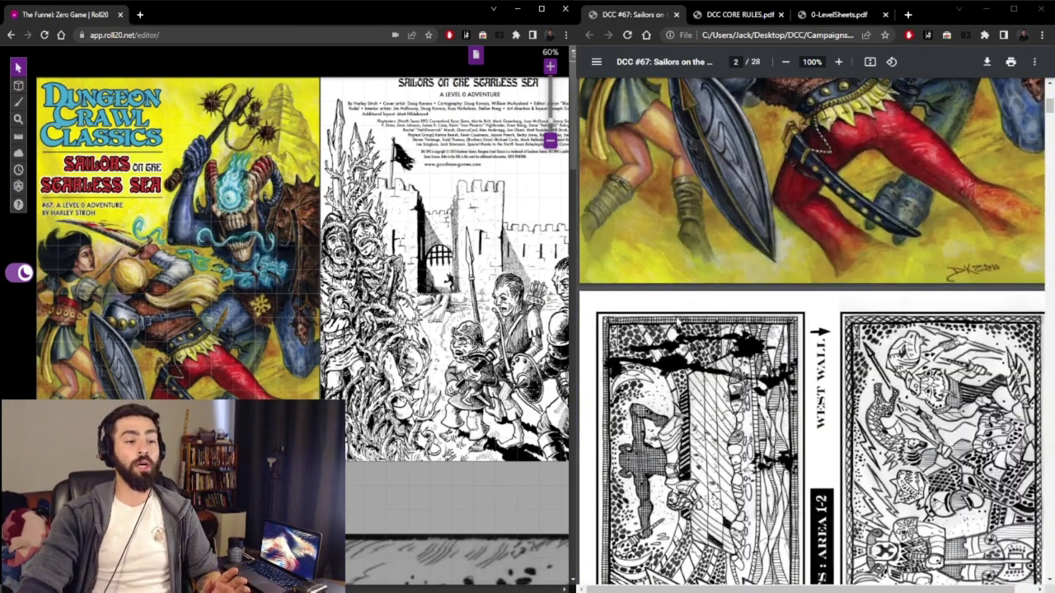
scroll(686, 209, up, 5)
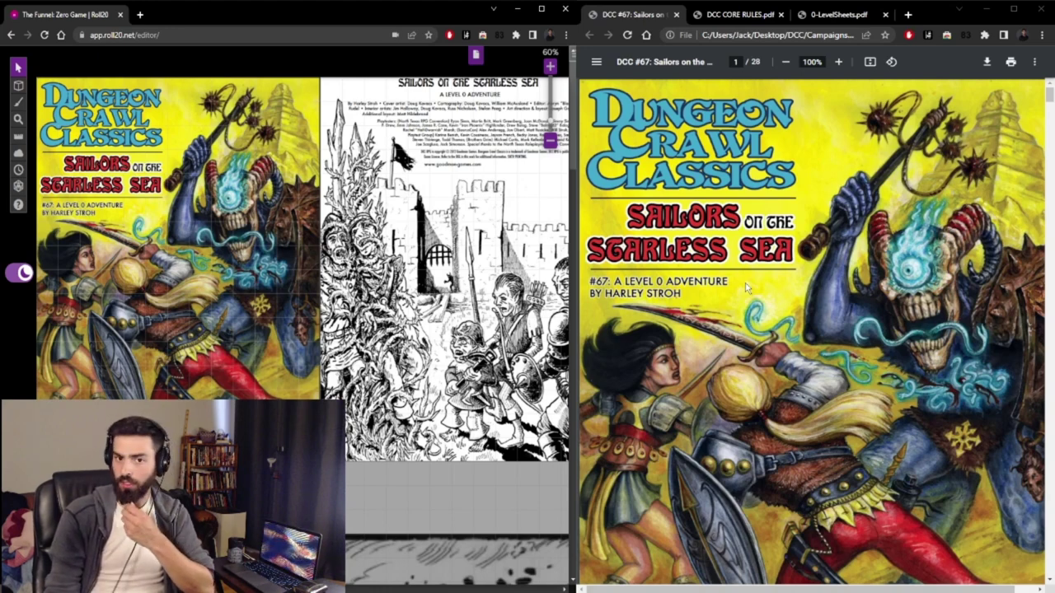
scroll(746, 286, down, 10)
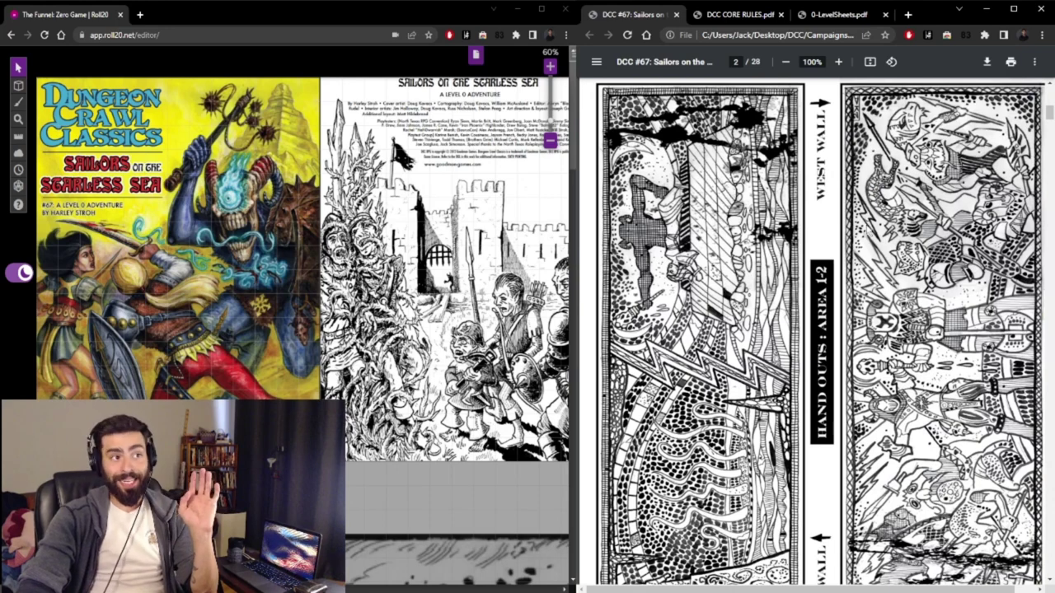
scroll(833, 297, down, 1)
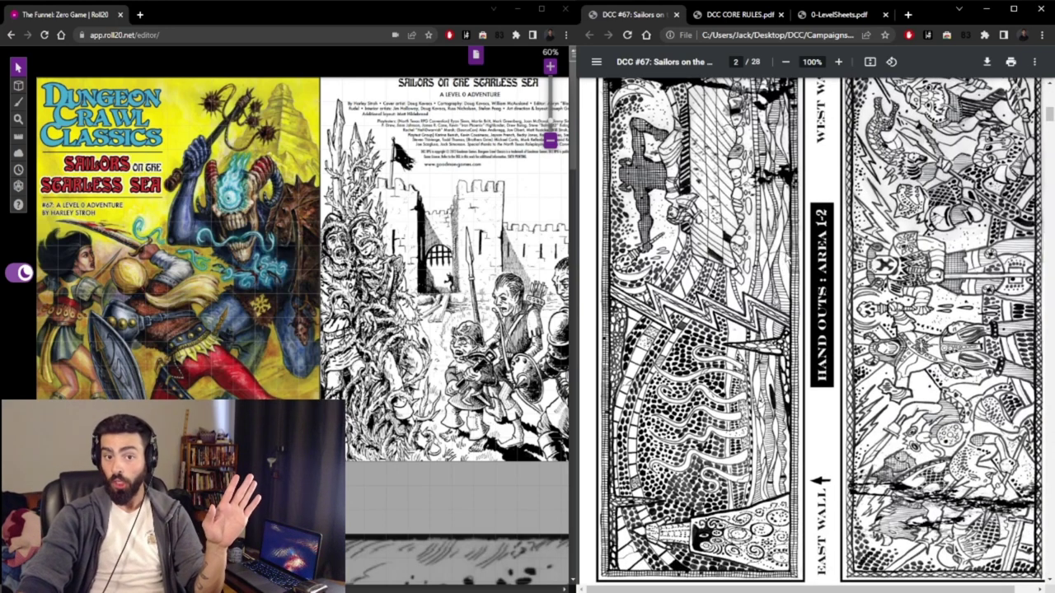
Zoom the Roll20 page out to 30% and inspect the creature tokens and Area 1-2 handouts.
click(550, 140)
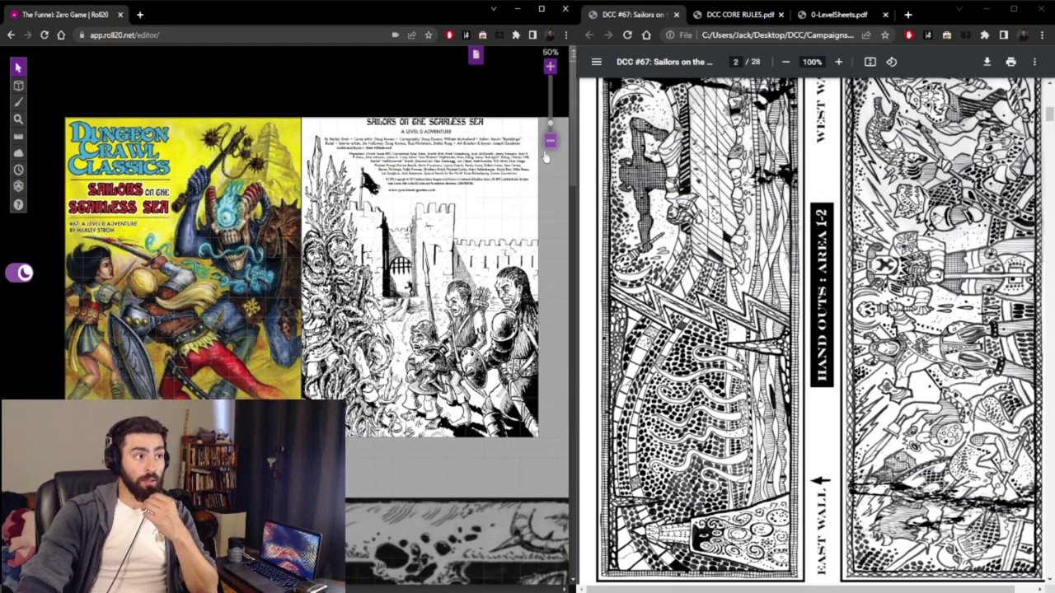
scroll(474, 256, right, 5)
scroll(338, 255, right, 5)
scroll(338, 255, down, 2)
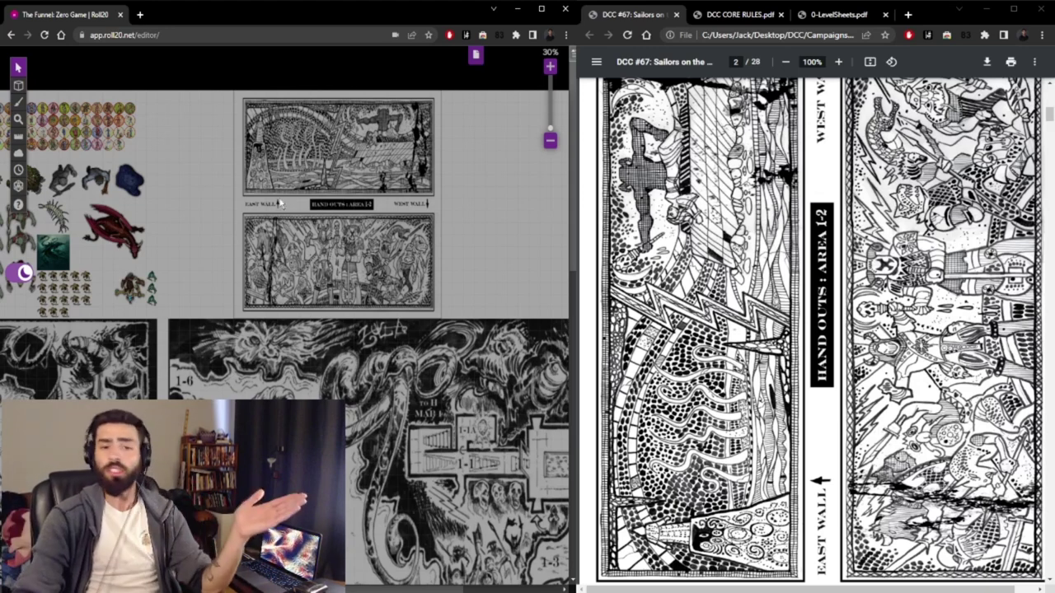
View the whole Roll20 page at 10%, and inspect The Summoning Pits and the other adventure maps at 20%.
click(553, 143)
click(553, 142)
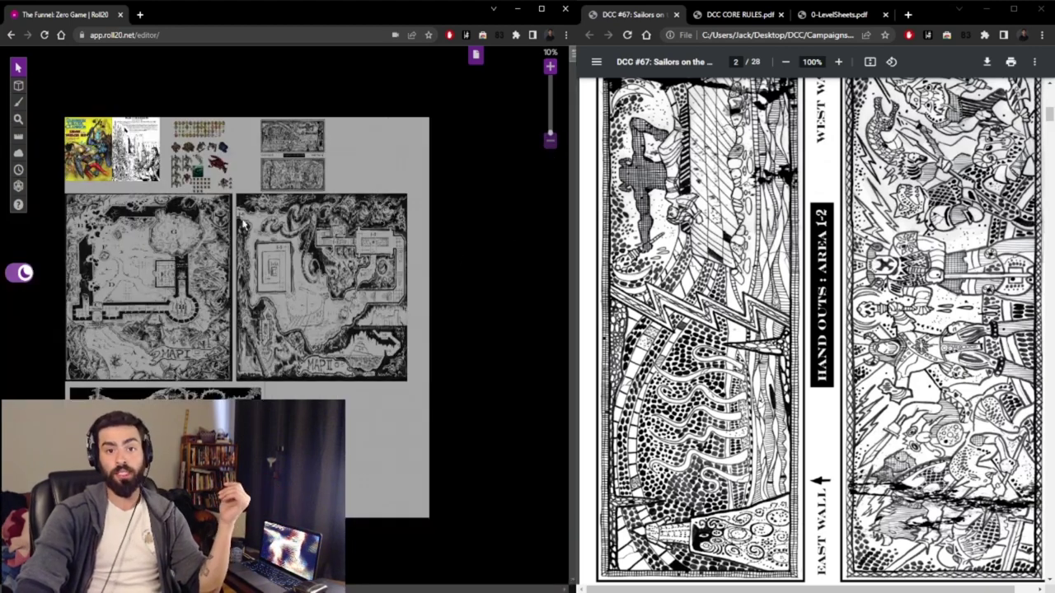
click(549, 67)
scroll(329, 270, down, 5)
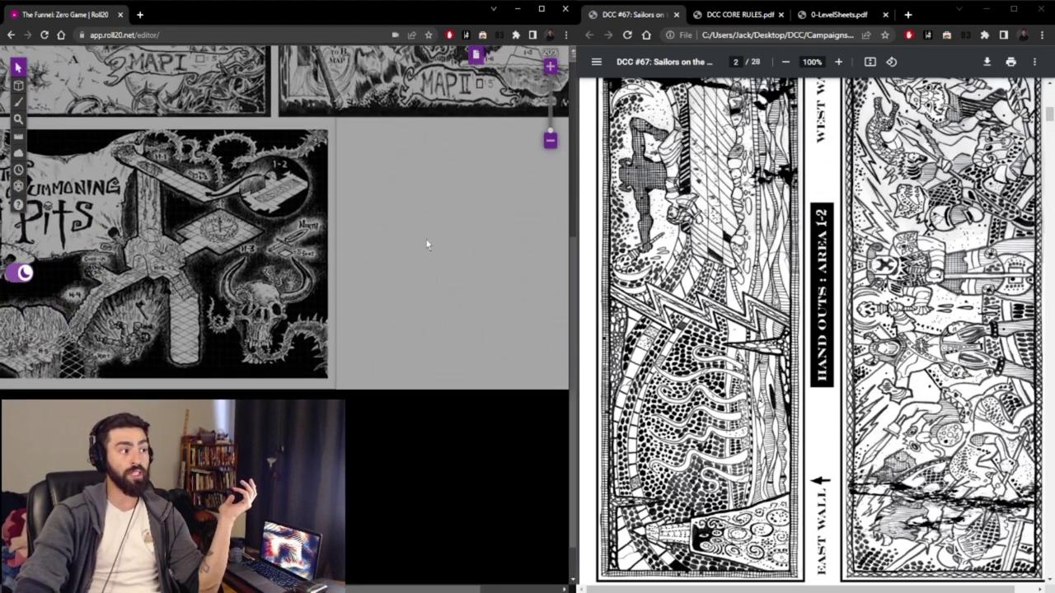
scroll(389, 365, up, 8)
scroll(389, 365, up, 4)
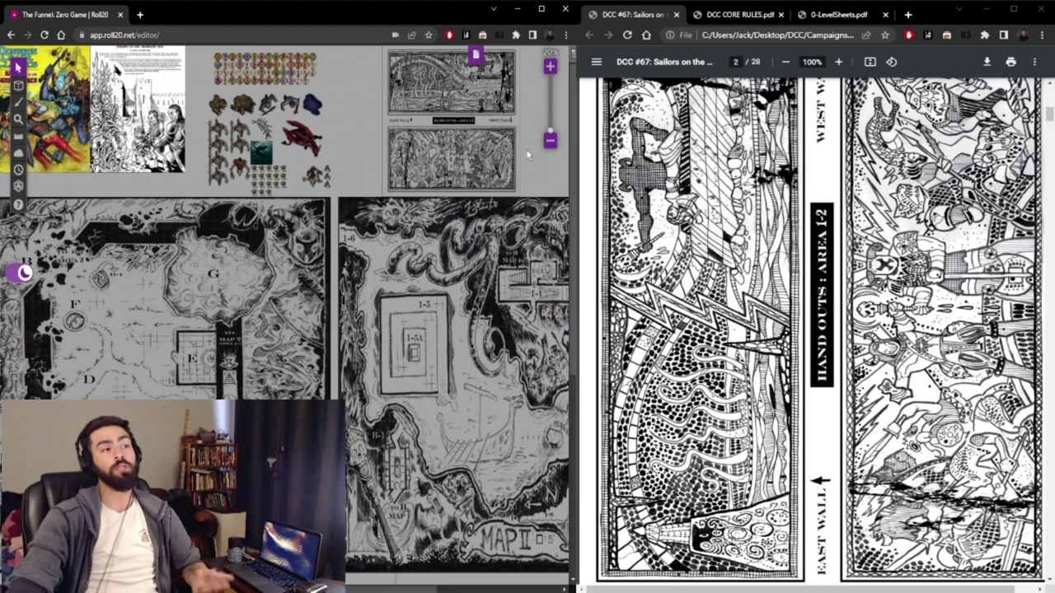
Survey the Roll20 page layout again, comparing Map I, Map II and The Summoning Pits with the handouts and tokens.
click(552, 142)
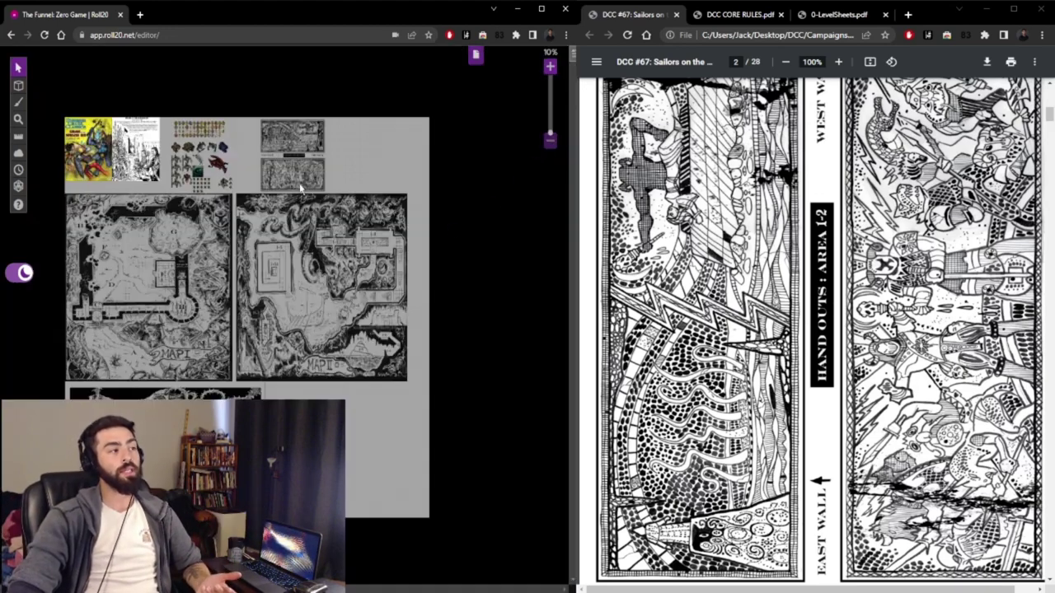
click(551, 68)
scroll(395, 198, down, 3)
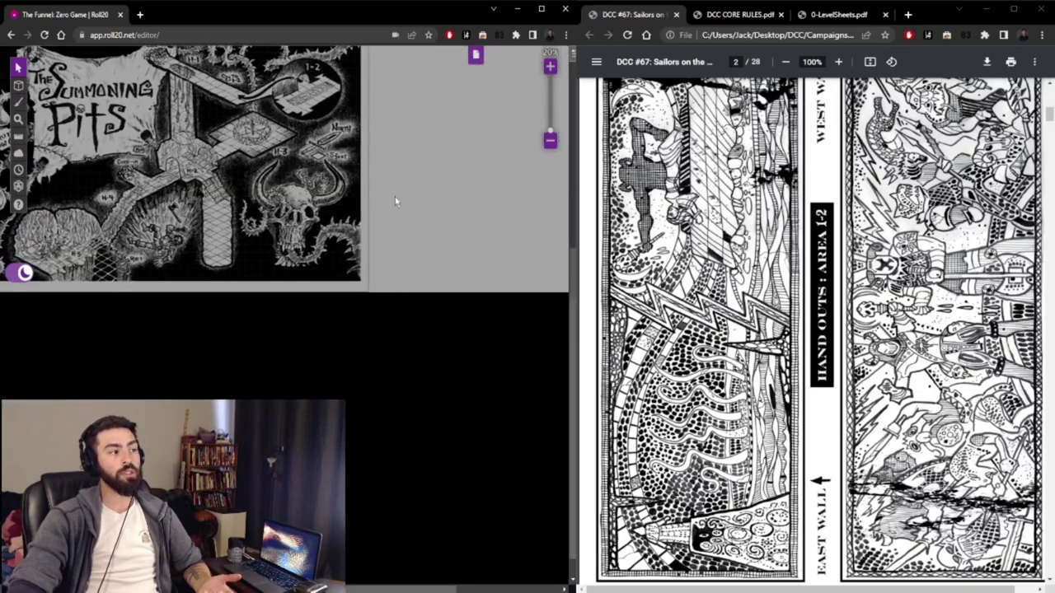
scroll(435, 254, up, 2)
scroll(435, 254, up, 5)
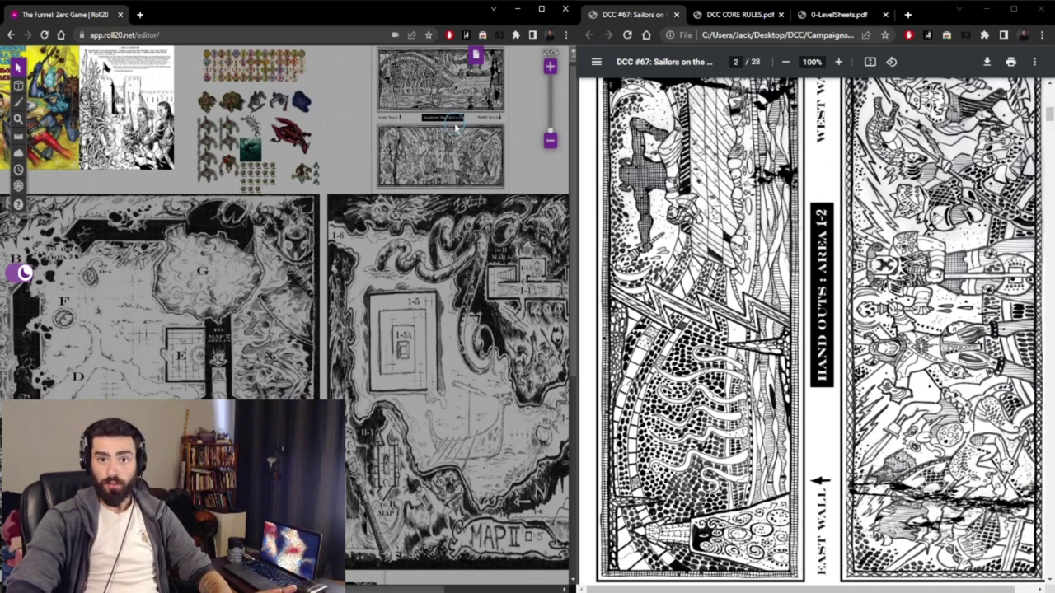
scroll(263, 305, down, 3)
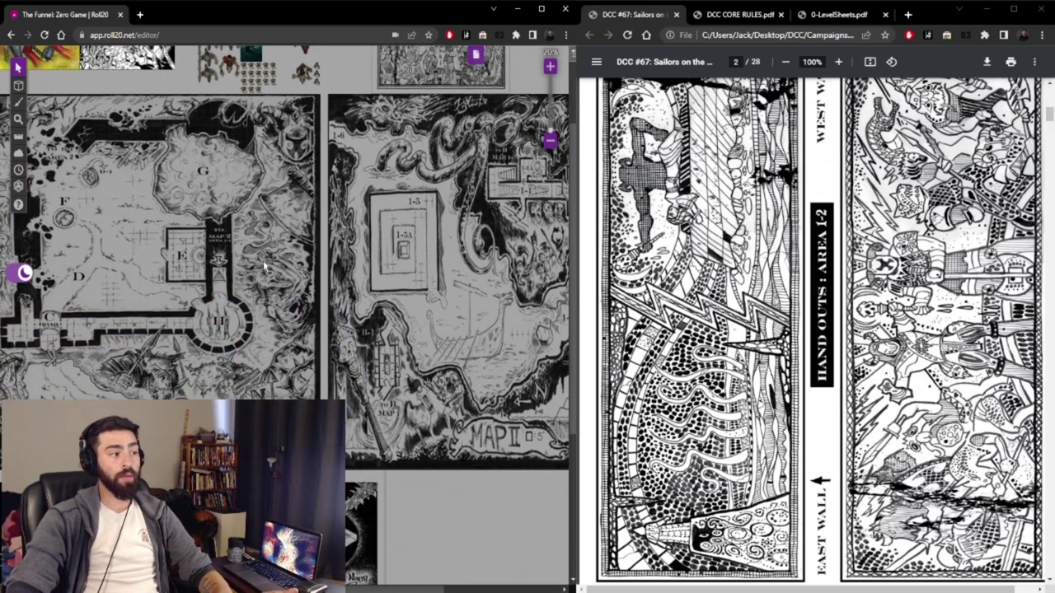
scroll(298, 396, down, 10)
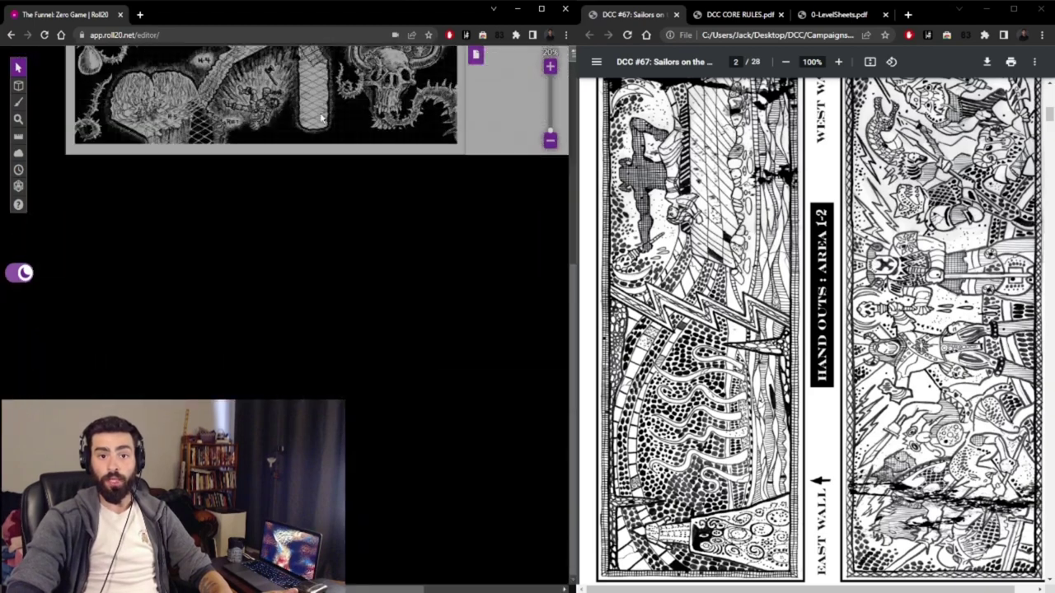
scroll(322, 121, up, 8)
scroll(330, 206, up, 3)
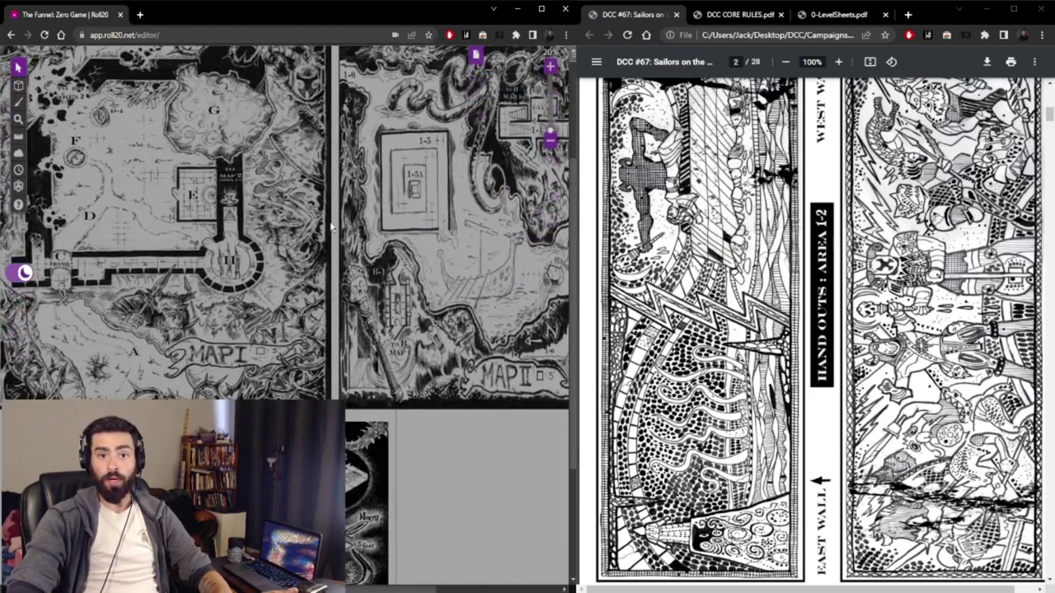
Read on through the adventure PDF from the keep illustration to Introduction, Background, Rumors & Superstitions and the Encounter Table.
scroll(333, 216, down, 5)
scroll(825, 247, down, 10)
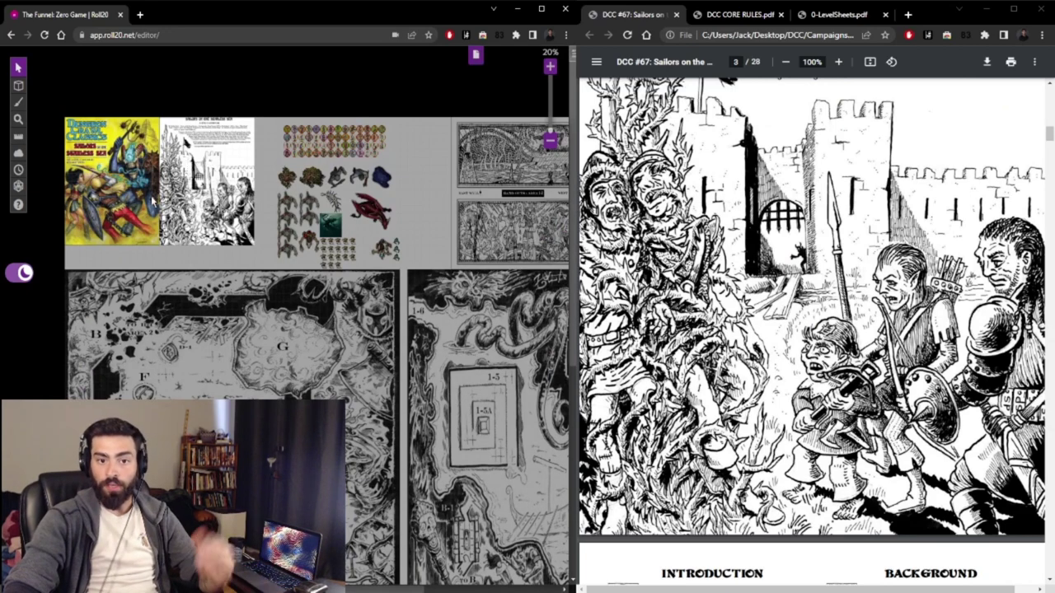
scroll(839, 236, down, 4)
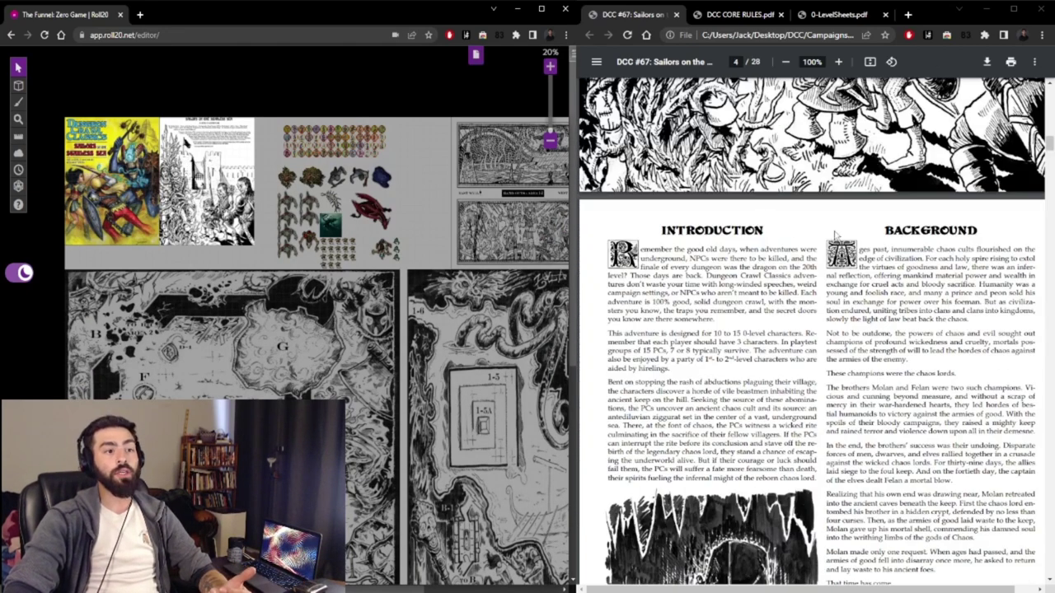
scroll(730, 209, down, 1)
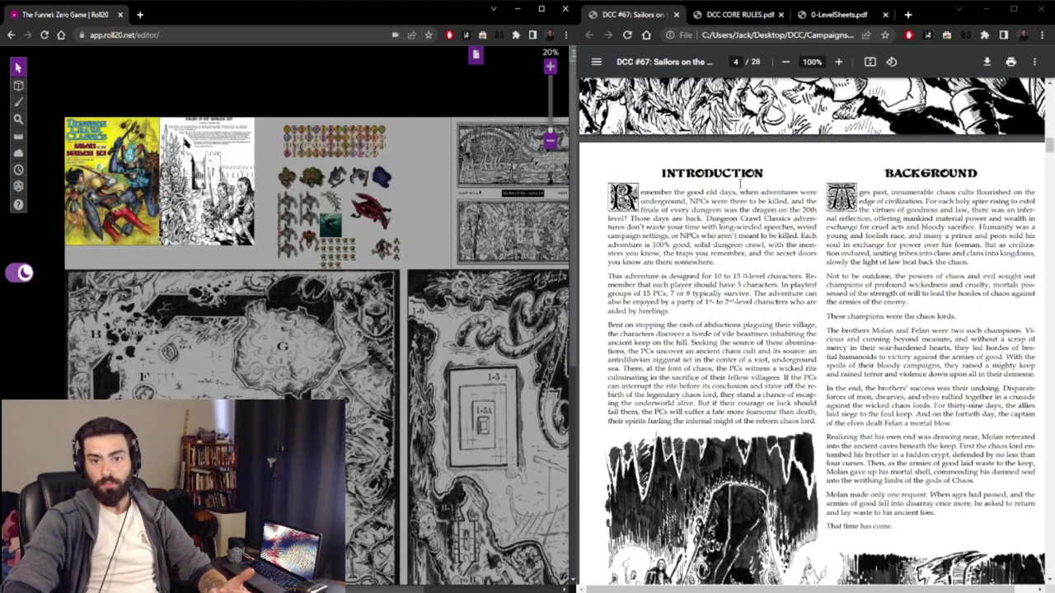
scroll(740, 182, down, 1)
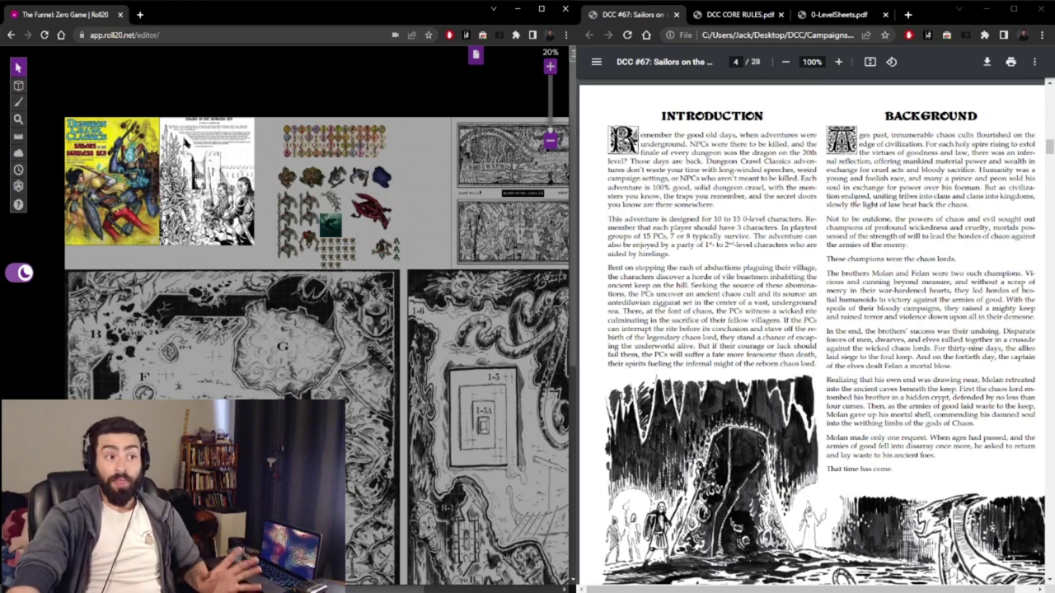
scroll(719, 252, down, 3)
scroll(981, 125, down, 4)
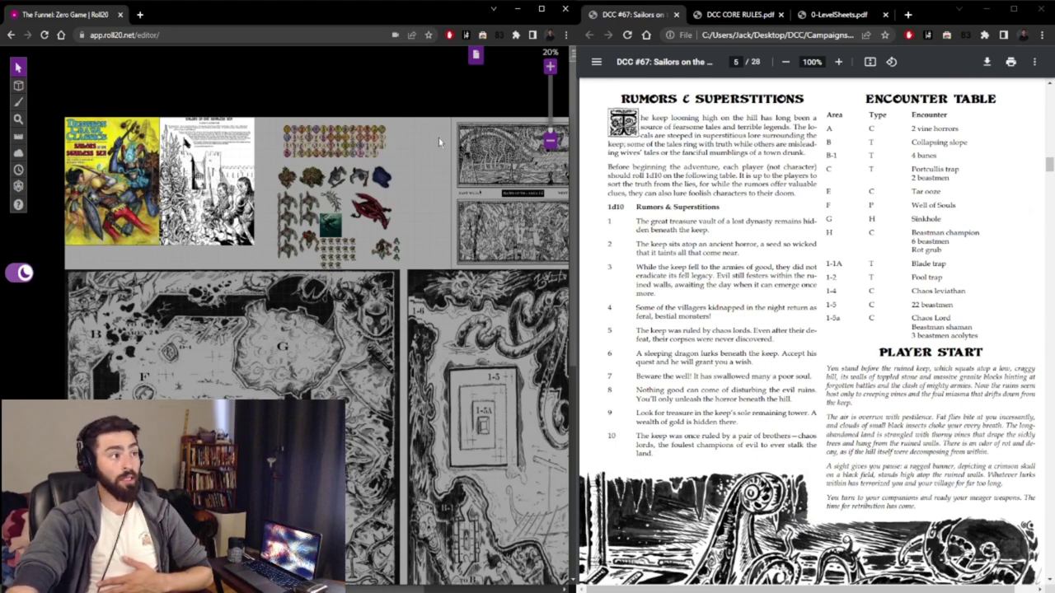
Enlarge the Roll20 page to 40% and inspect the character tokens and the monster tokens, including the red dragon-like creature.
click(343, 188)
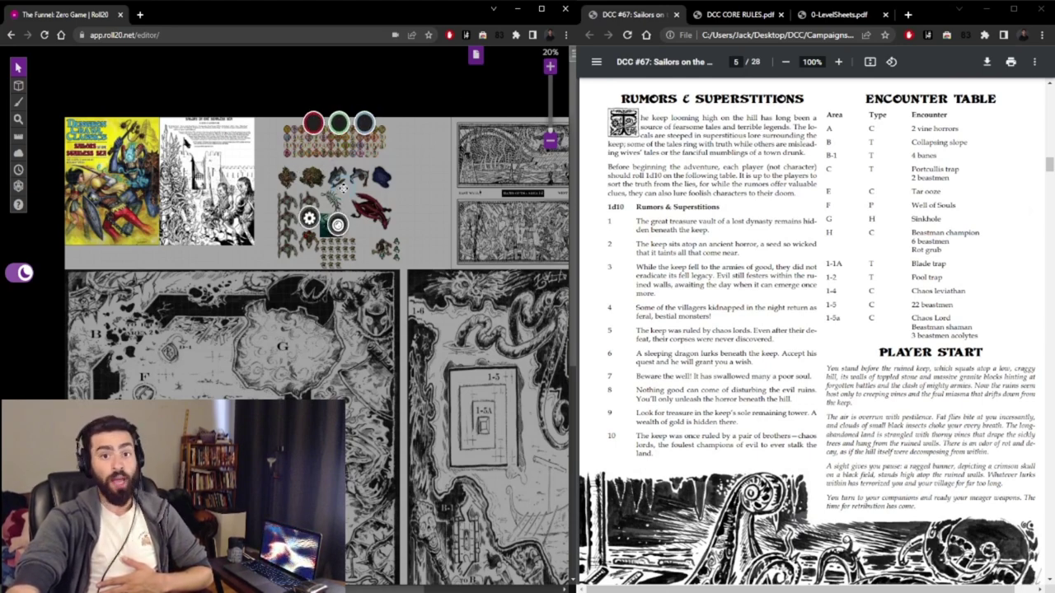
click(550, 66)
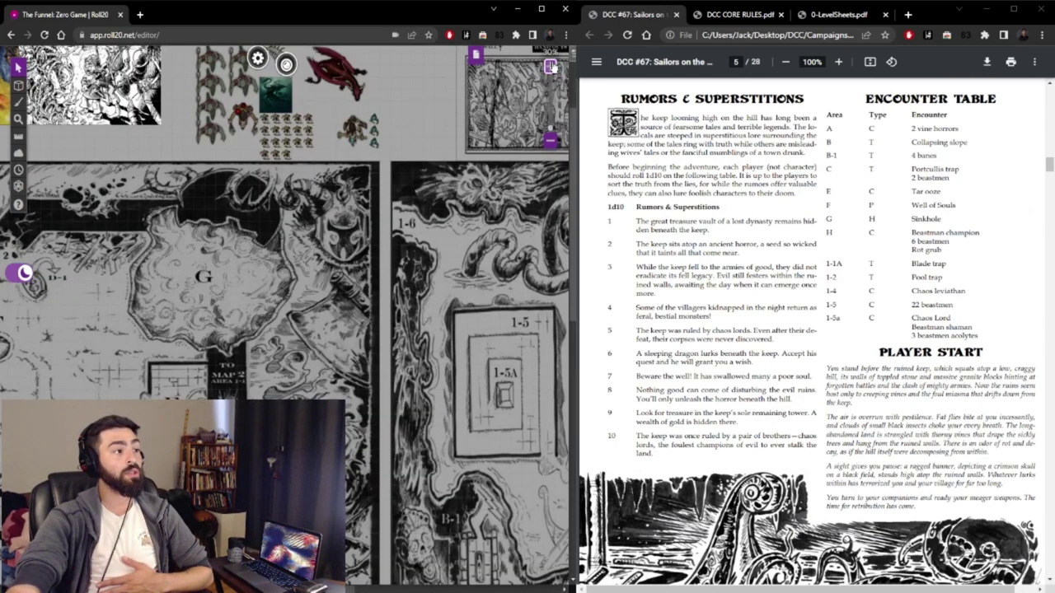
scroll(394, 195, down, 3)
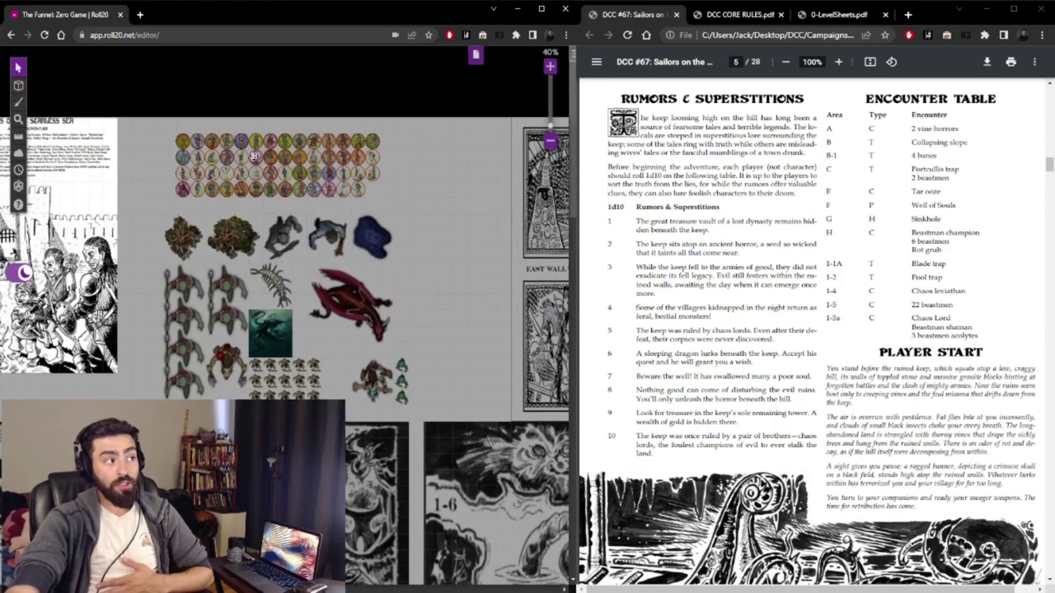
scroll(478, 278, down, 1)
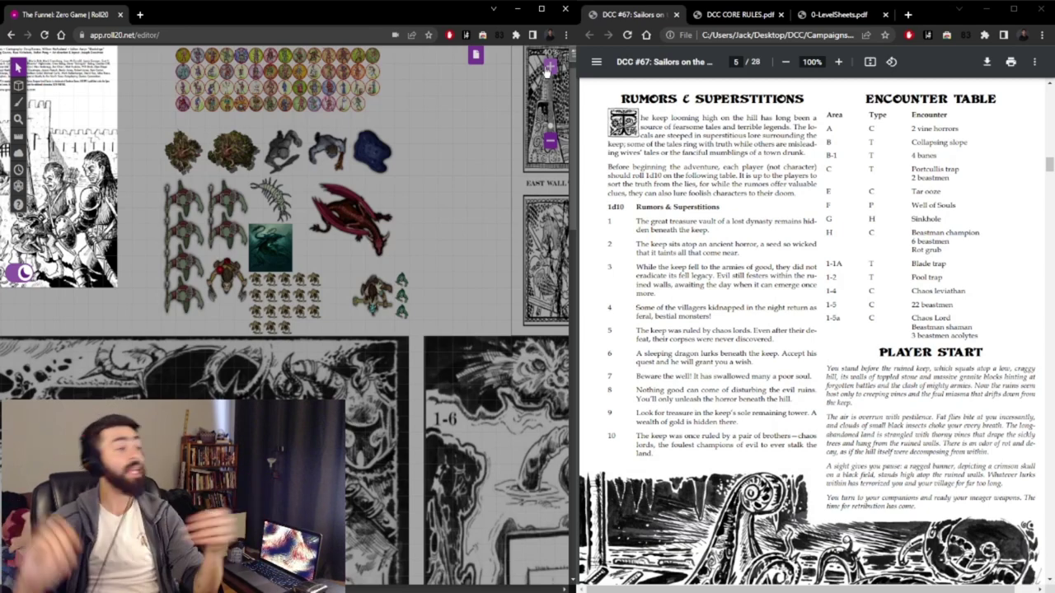
scroll(452, 226, up, 2)
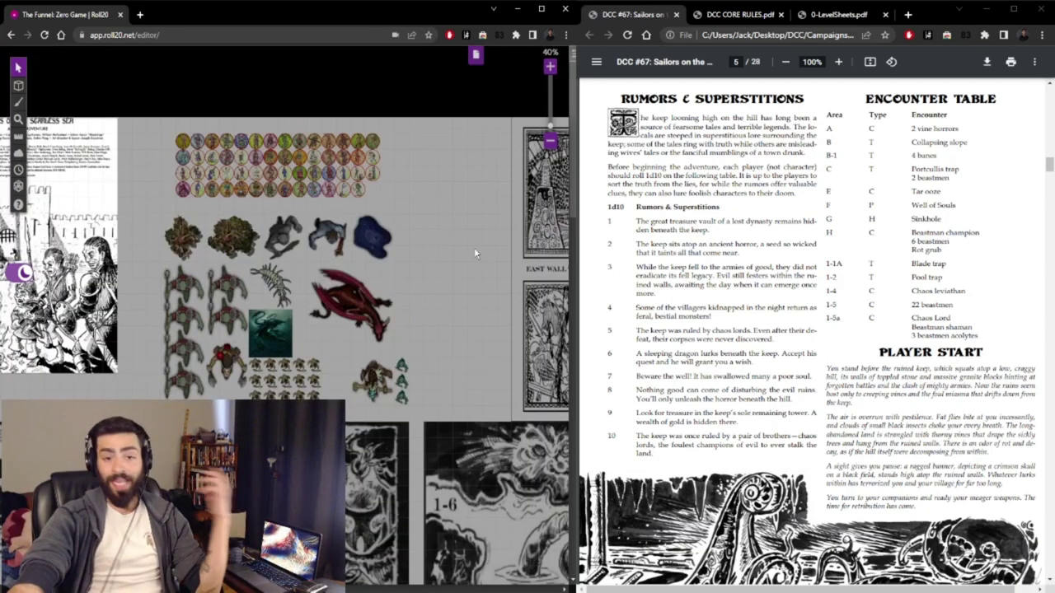
scroll(459, 254, down, 2)
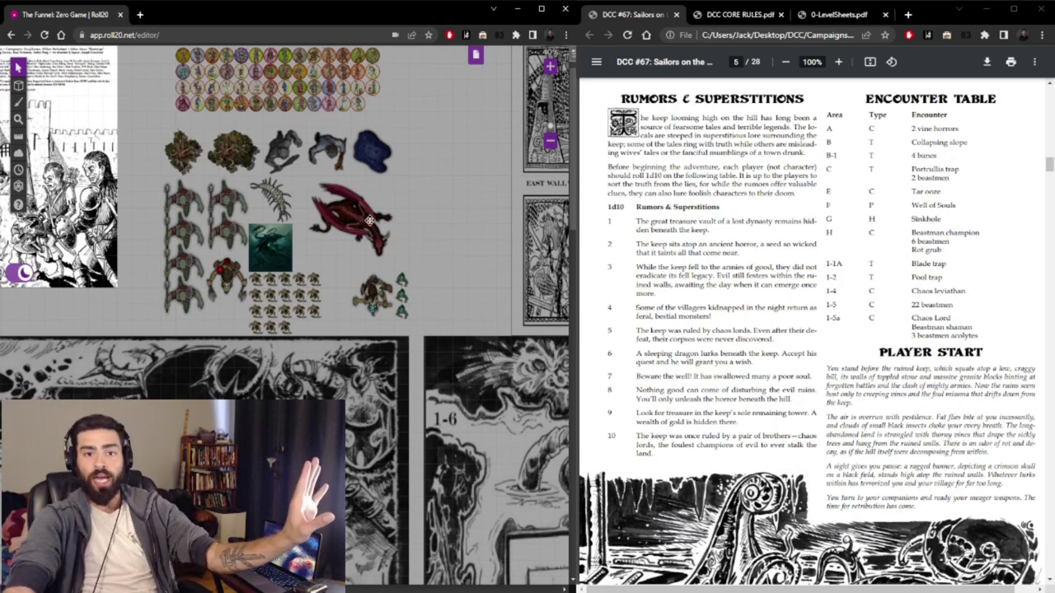
click(332, 208)
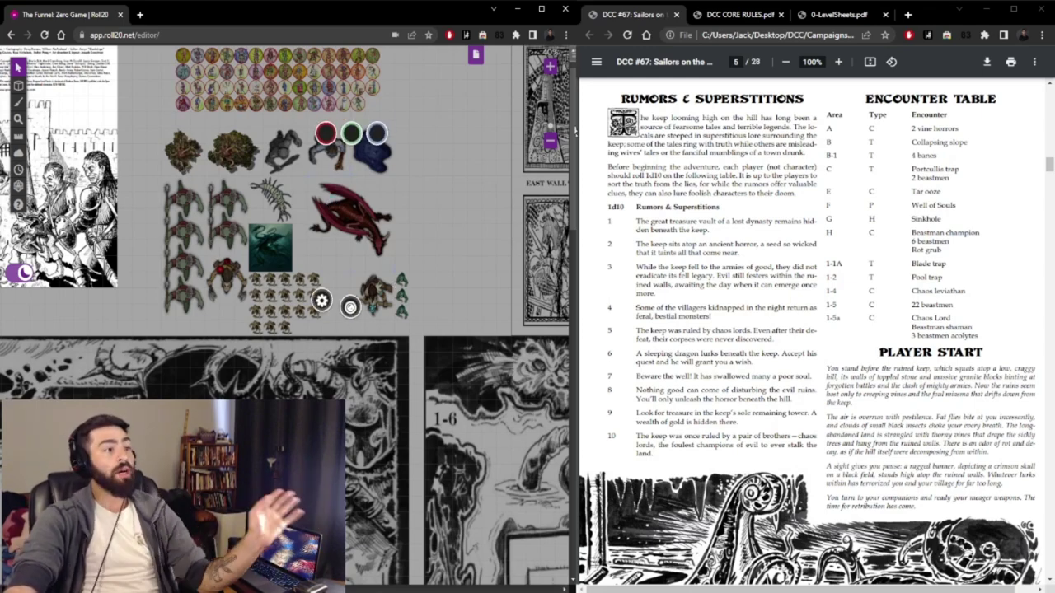
View the Sailors on the Starless Sea cover and title page art on the Roll20 page at 30% and 40%.
scroll(338, 219, down, 1)
drag(355, 249, 440, 238)
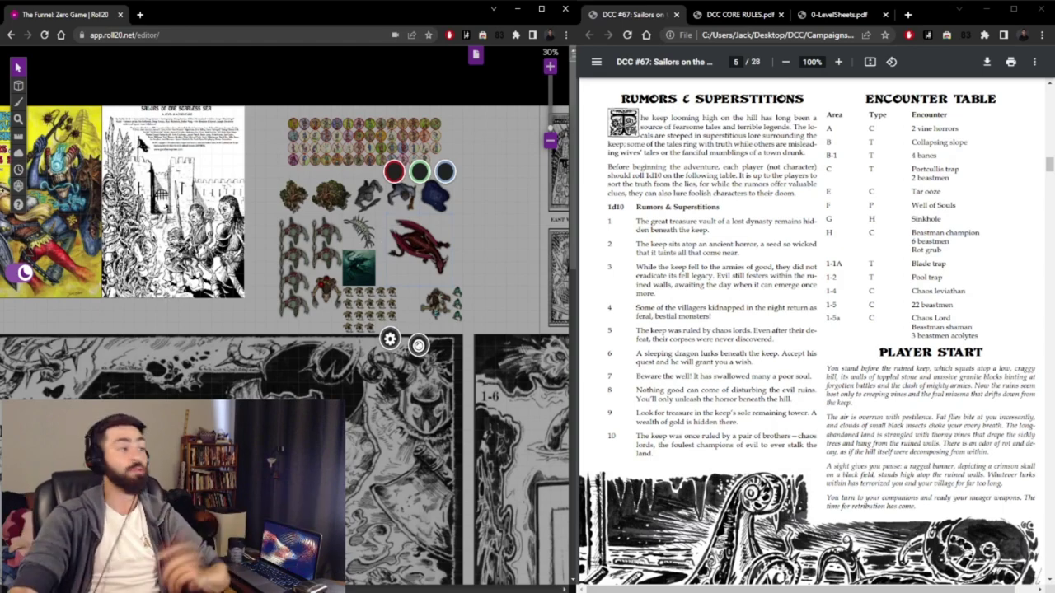
drag(204, 193, 309, 204)
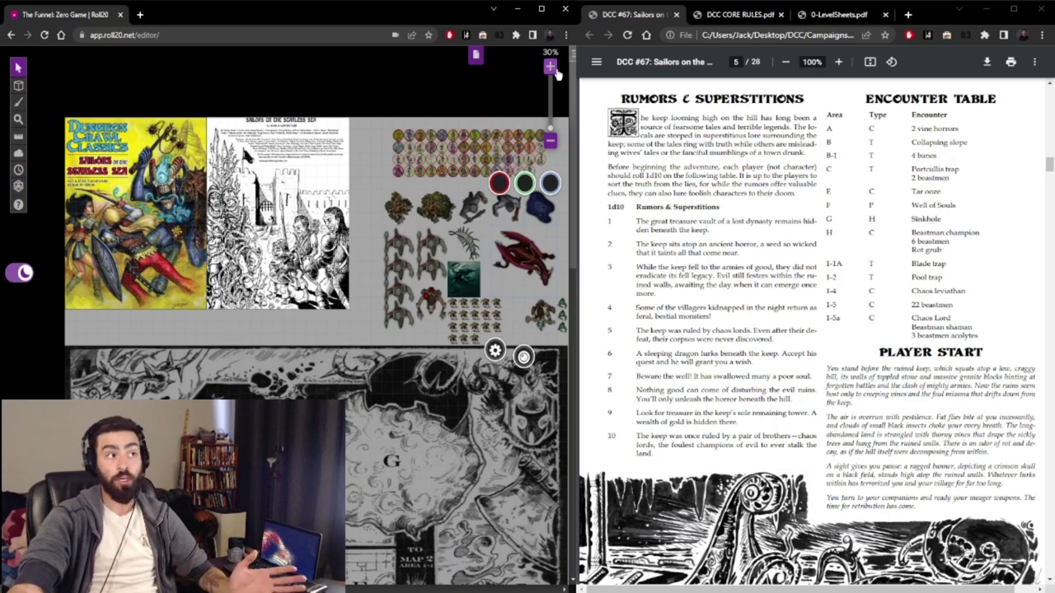
click(550, 66)
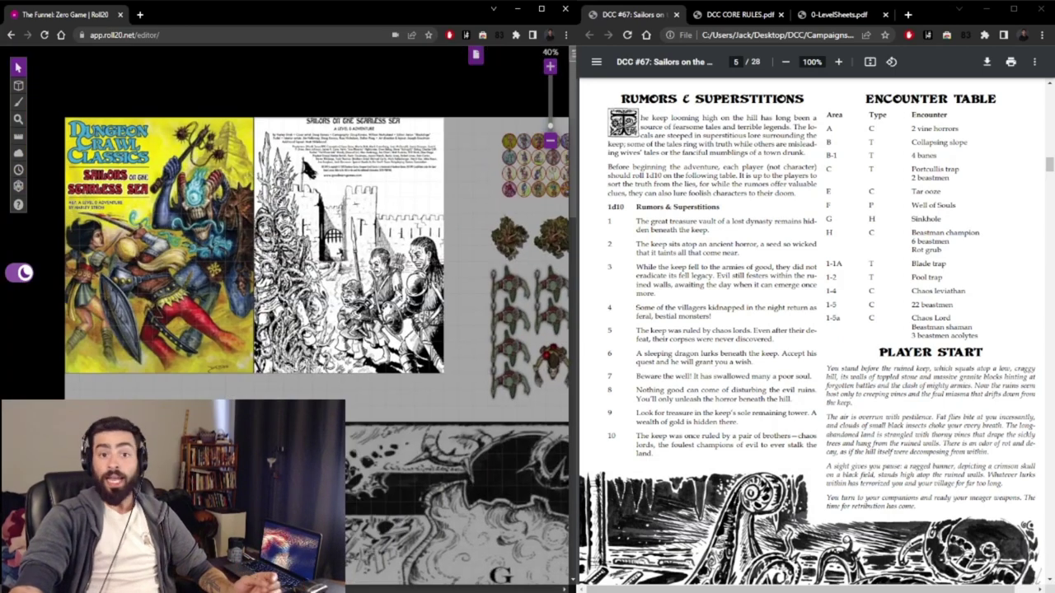
Reveal a rectangular fog-of-war area around the rows of round character tokens and return to the Select tool.
drag(327, 249, 132, 250)
mouse_move(18, 154)
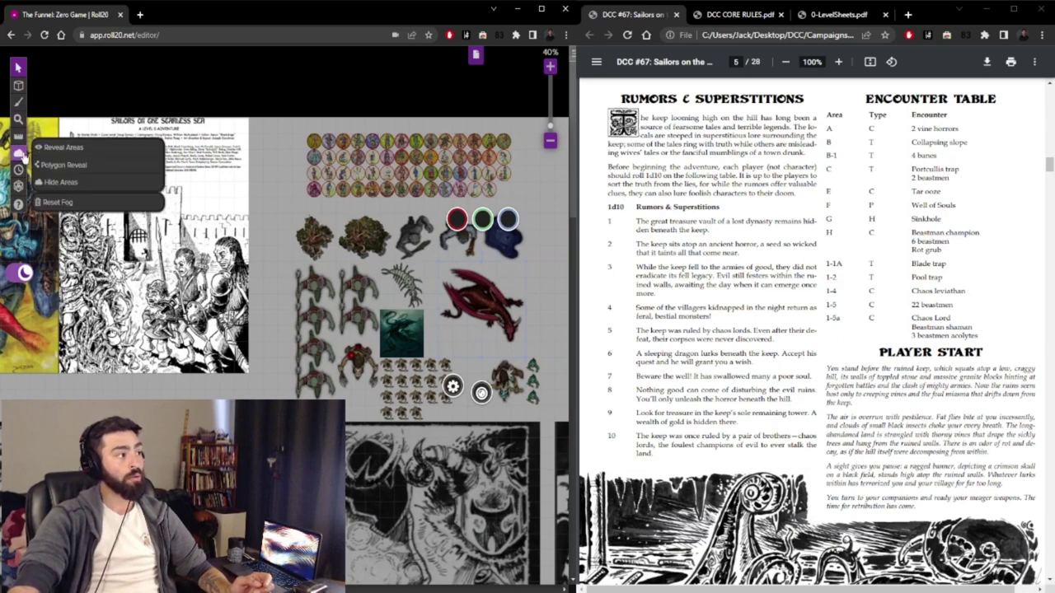
click(62, 146)
drag(288, 126, 519, 201)
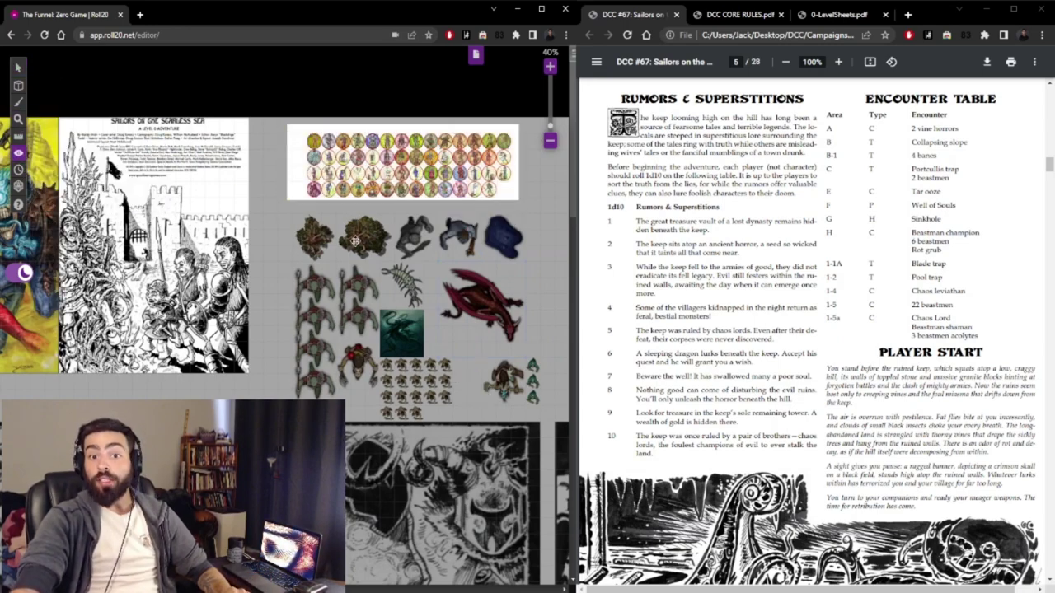
click(551, 141)
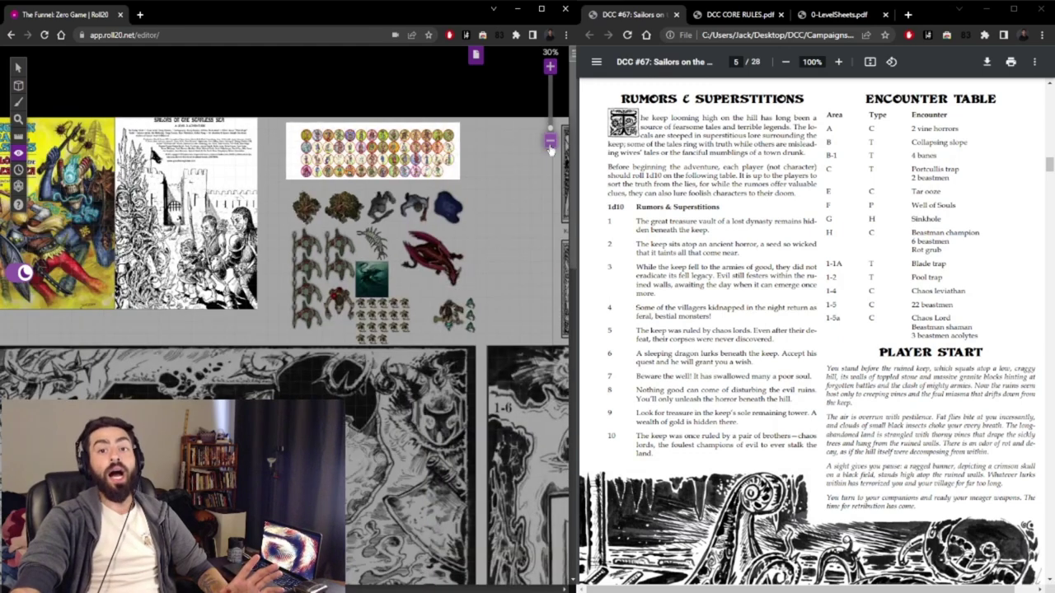
right_click(351, 295)
click(314, 322)
click(18, 66)
Examine Map I, The Summoning Pits and Map II at 30%, and view the whole page with its fogged areas at 10%.
drag(181, 427, 323, 270)
scroll(322, 269, down, 3)
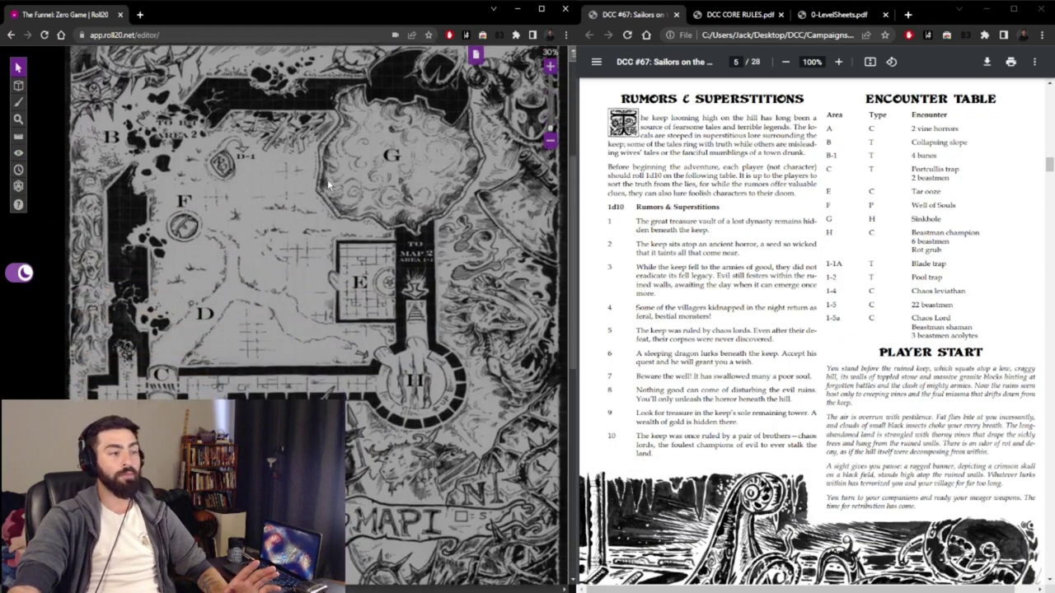
scroll(380, 259, right, 5)
scroll(195, 281, down, 5)
scroll(282, 241, left, 3)
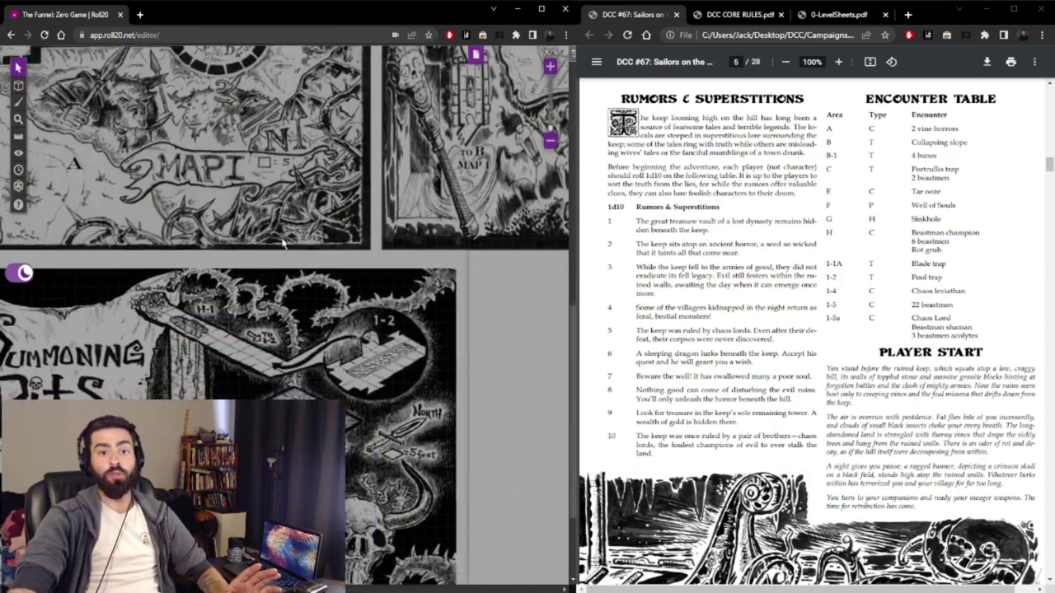
scroll(281, 241, down, 2)
scroll(264, 297, up, 5)
scroll(241, 378, right, 3)
scroll(240, 378, up, 5)
click(549, 140)
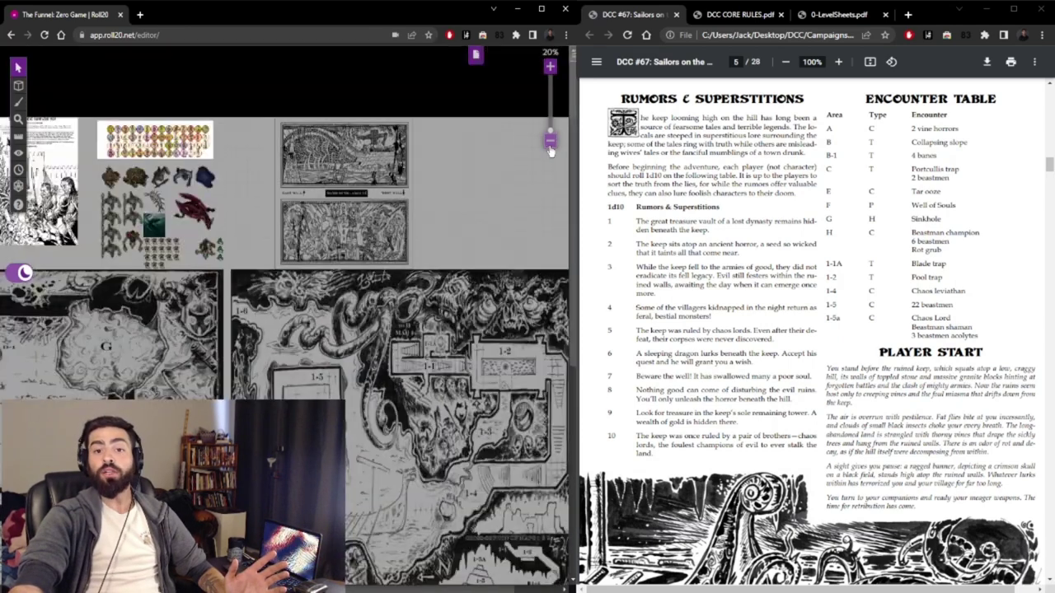
click(550, 141)
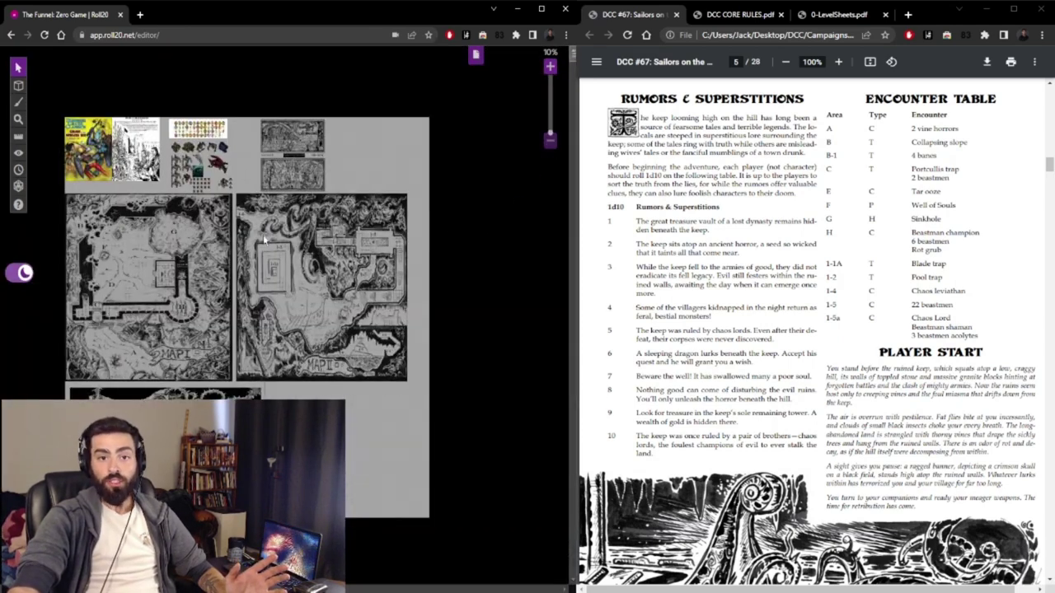
Show the Roll20 chat log with its dice rolls, enlarge the page to 20%, and hide the sidebar again.
click(567, 51)
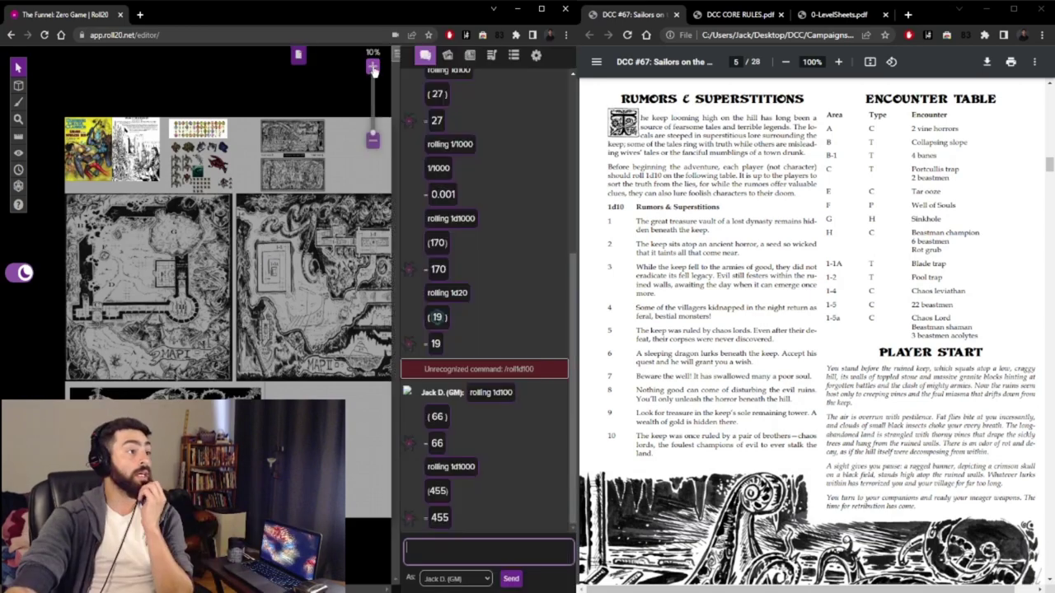
click(372, 66)
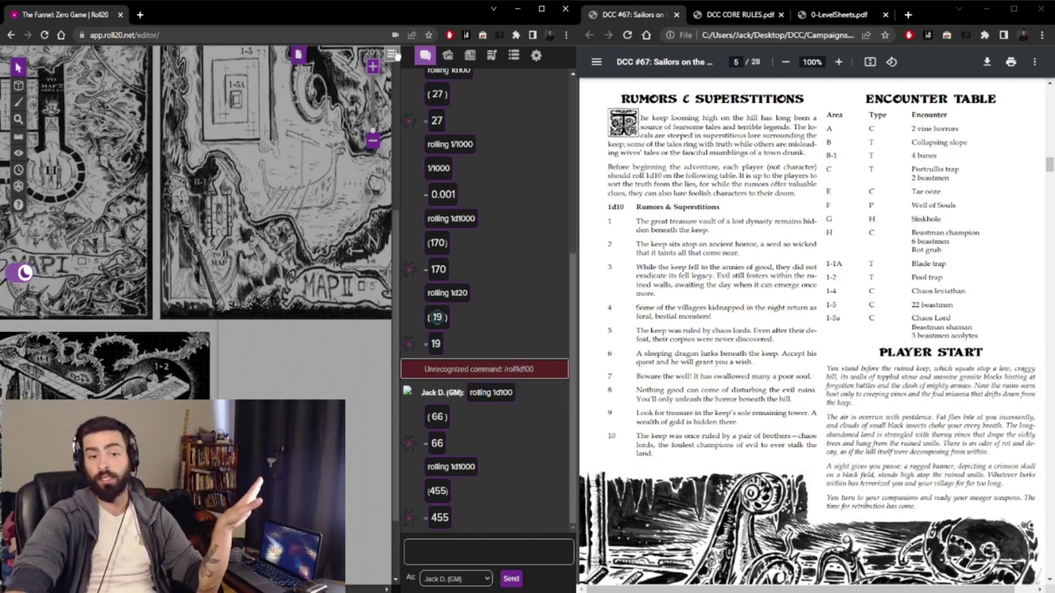
click(392, 54)
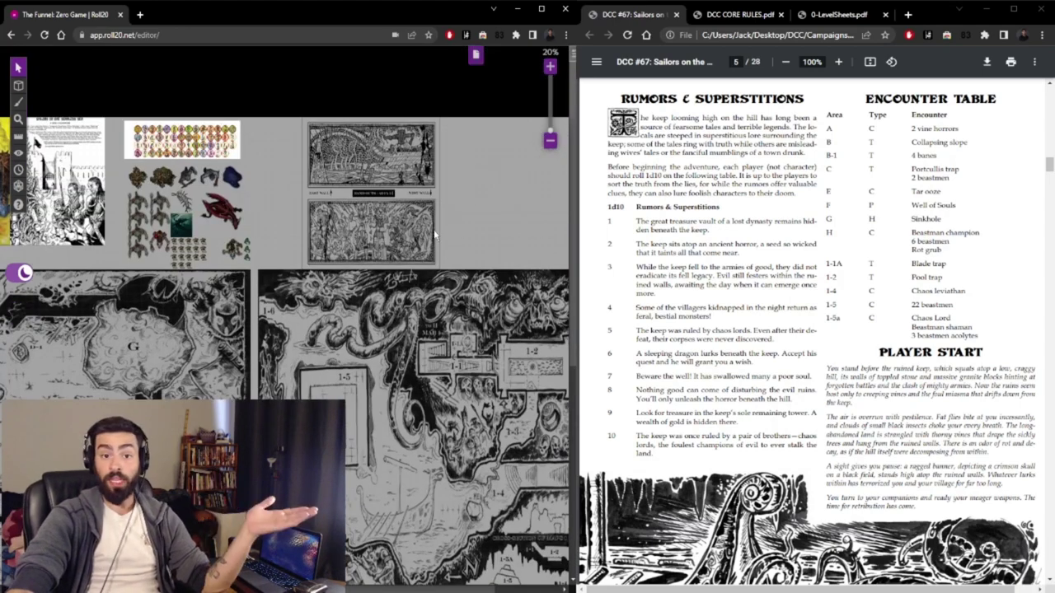